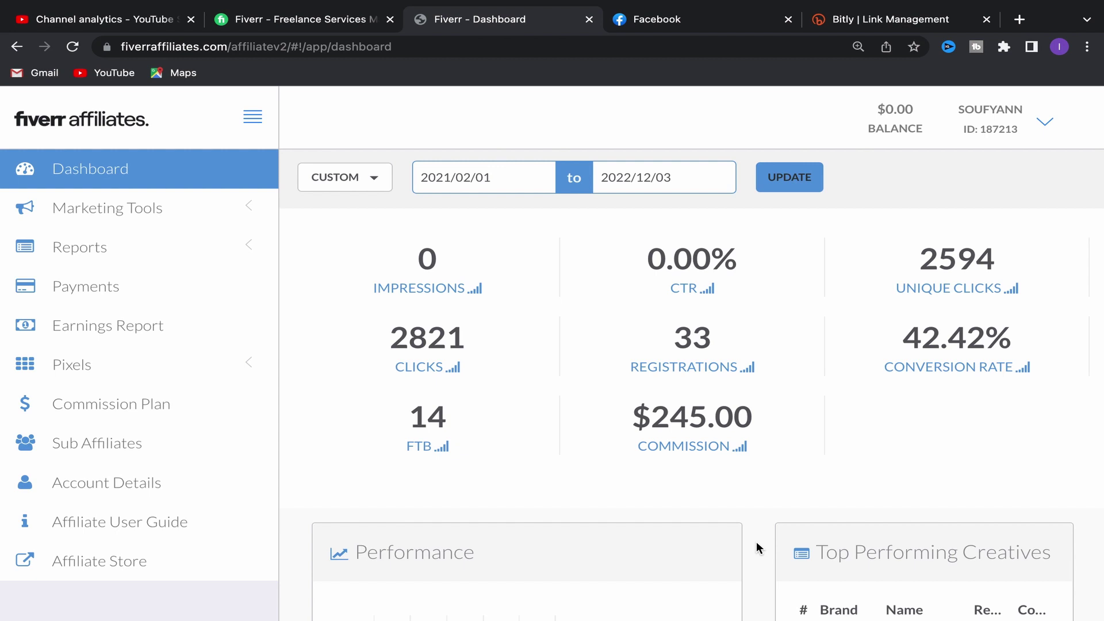
Highlight the $245.00 commission figure and refresh the dashboard stats for the date range.
{"action": "left_click_drag", "start_coordinate": [623, 419], "coordinate": [812, 417]}
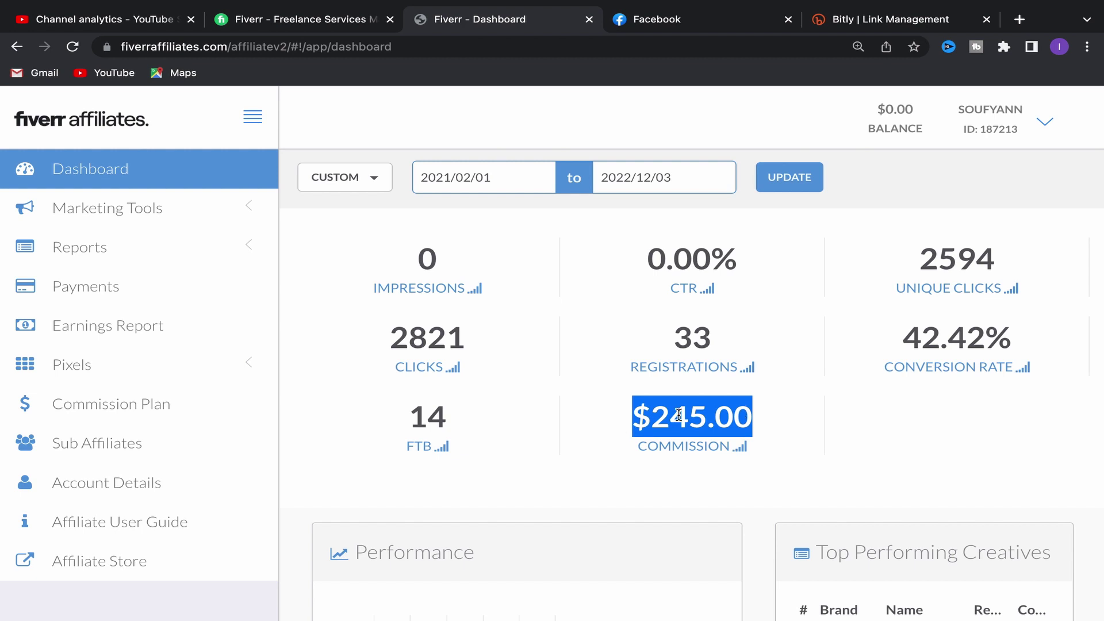
{"action": "left_click", "coordinate": [780, 363]}
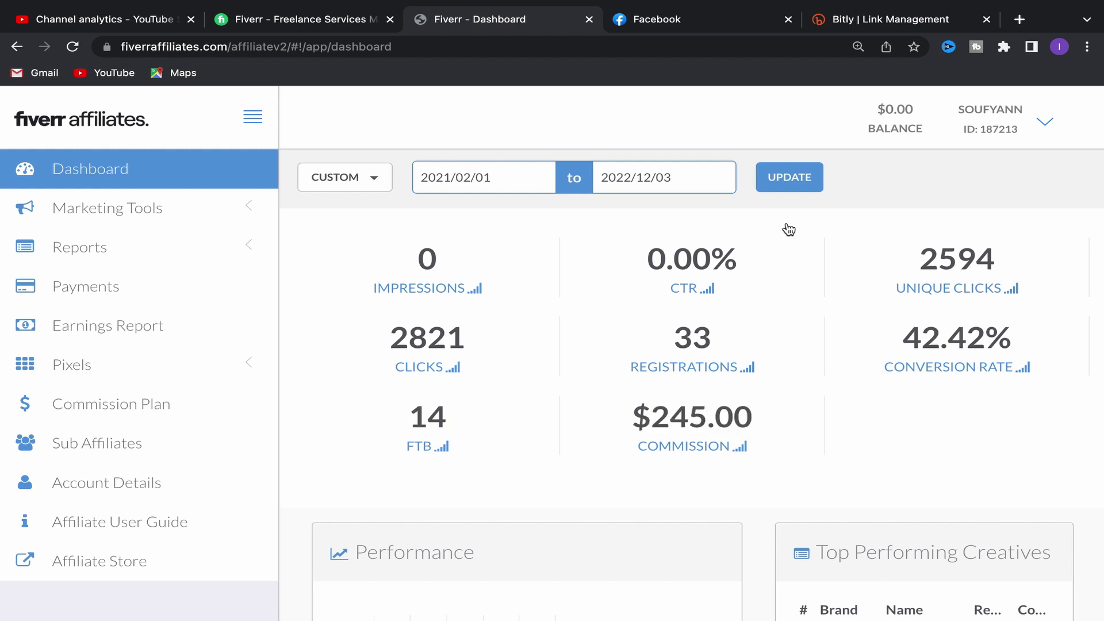
{"action": "left_click", "coordinate": [791, 178]}
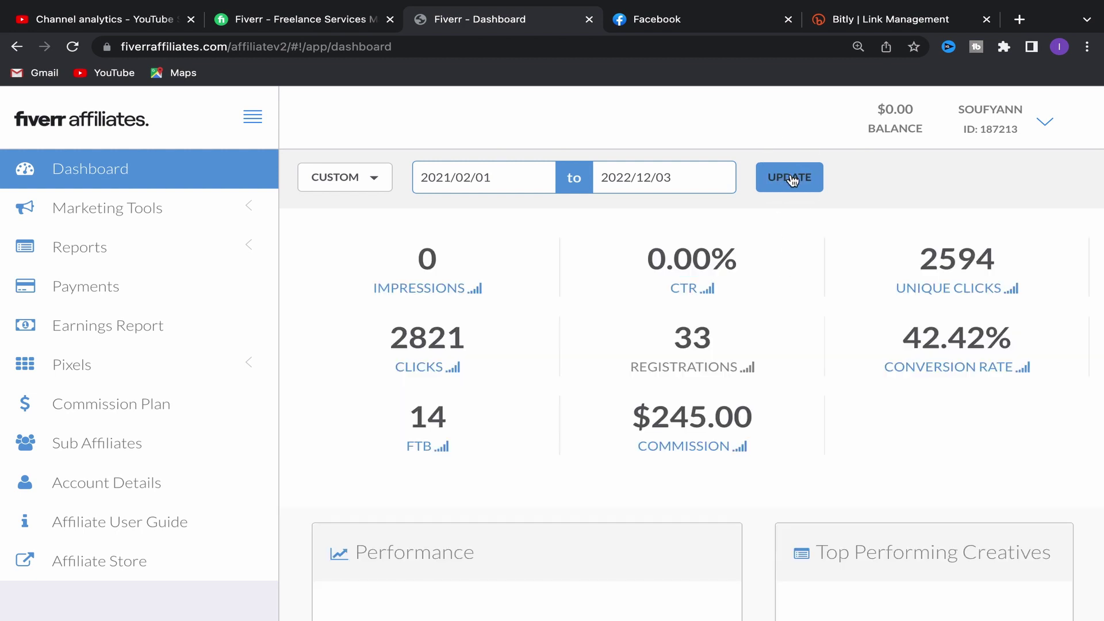
{"action": "left_click", "coordinate": [791, 178]}
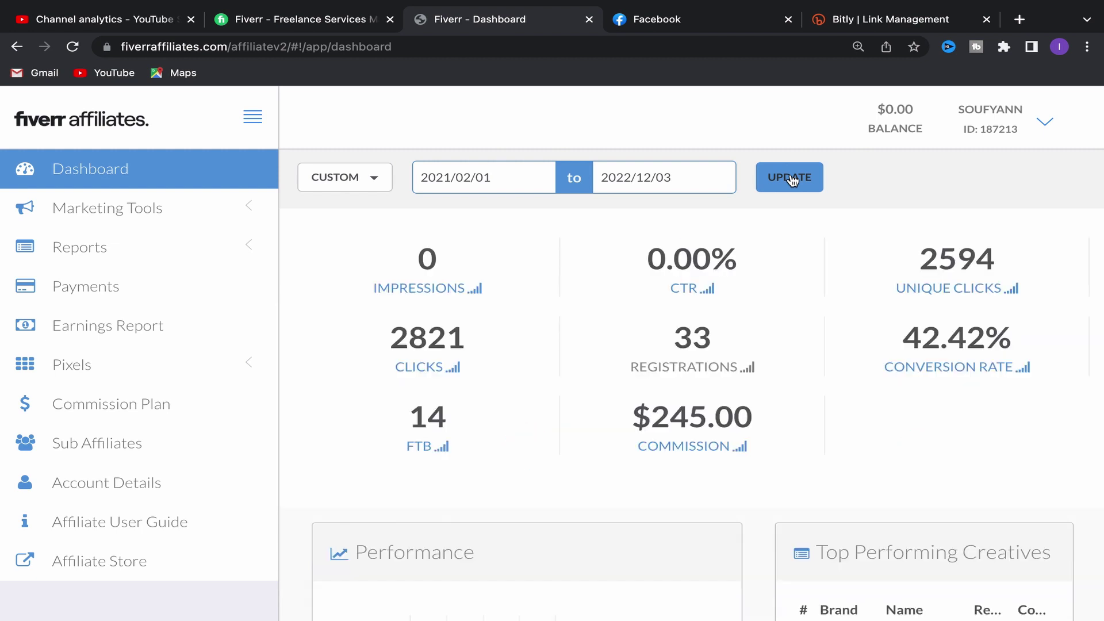
{"action": "left_click", "coordinate": [791, 178]}
Check the balance, earned and paid breakdown, then switch to the Fiverr home page.
{"action": "left_click", "coordinate": [897, 118]}
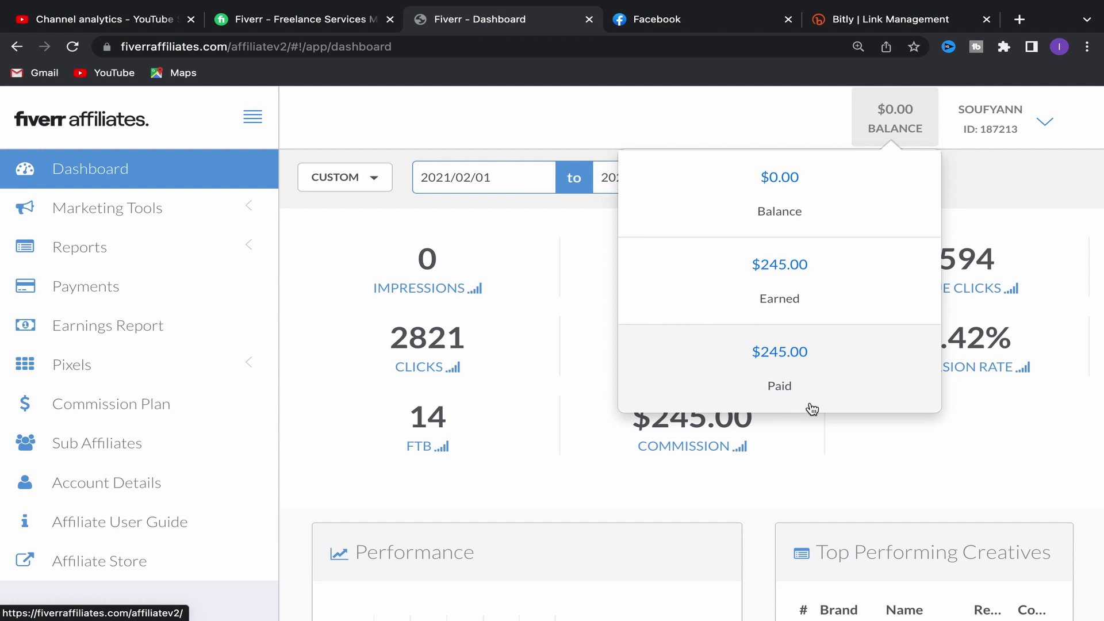
{"action": "left_click", "coordinate": [684, 498]}
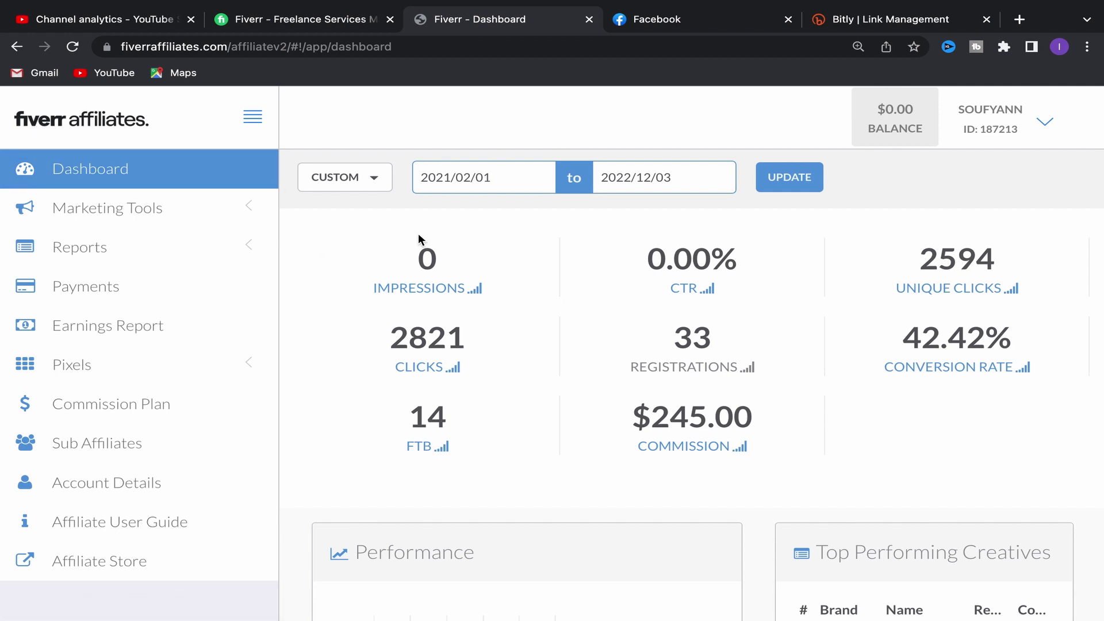
{"action": "left_click", "coordinate": [340, 26]}
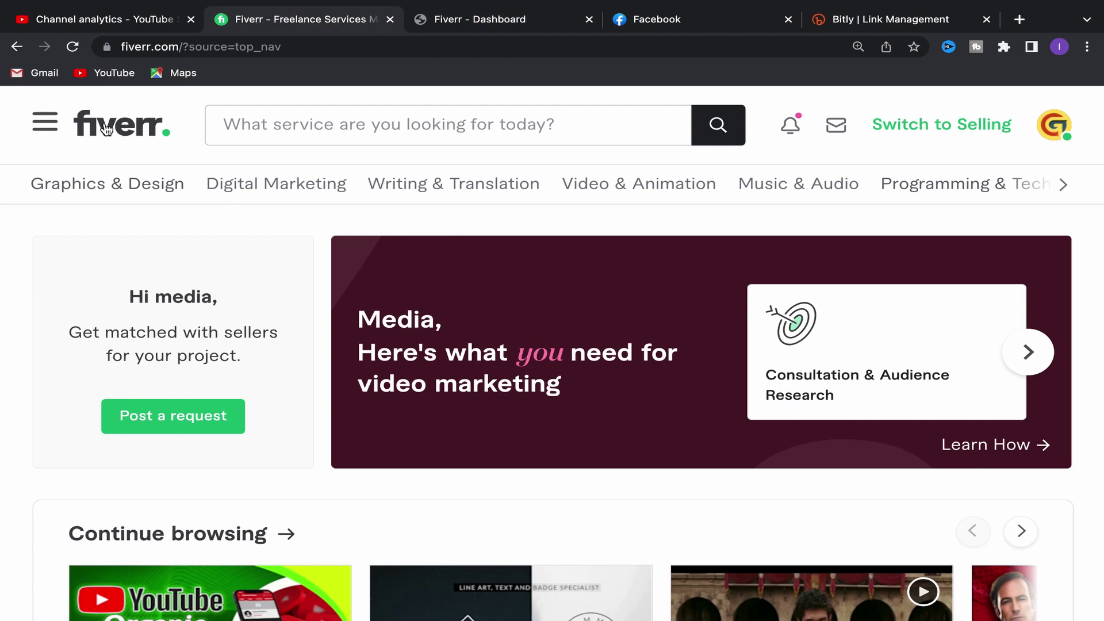
Scroll over the Fiverr home page and open a new blank browser tab.
{"action": "scroll", "coordinate": [429, 377], "scroll_direction": "down", "scroll_amount": 5}
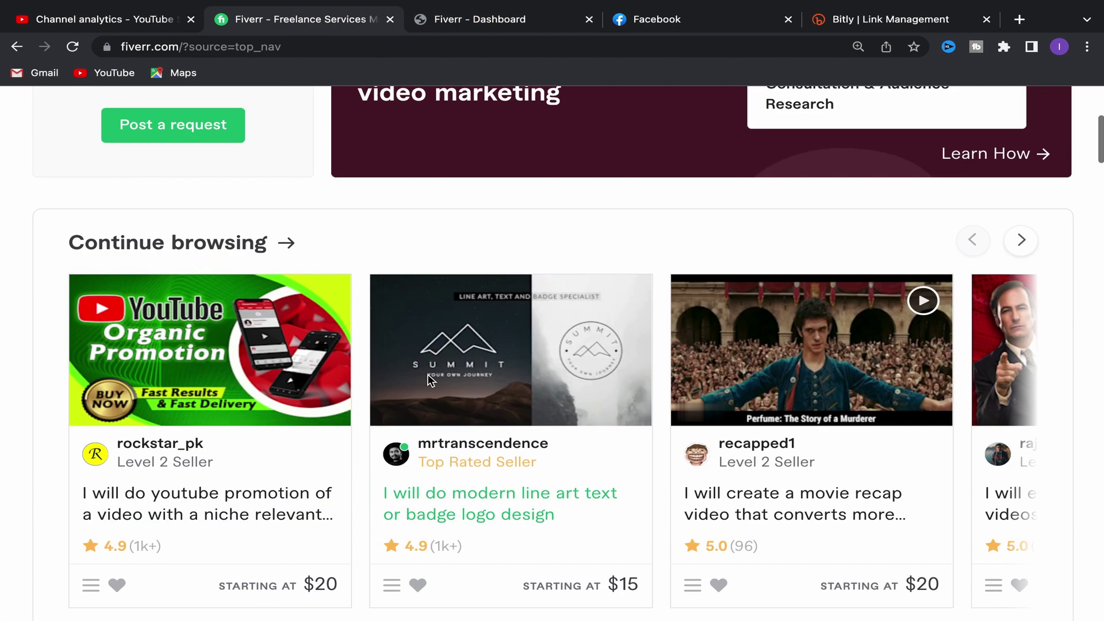
{"action": "scroll", "coordinate": [488, 431], "scroll_direction": "up", "scroll_amount": 3}
{"action": "scroll", "coordinate": [340, 293], "scroll_direction": "up", "scroll_amount": 3}
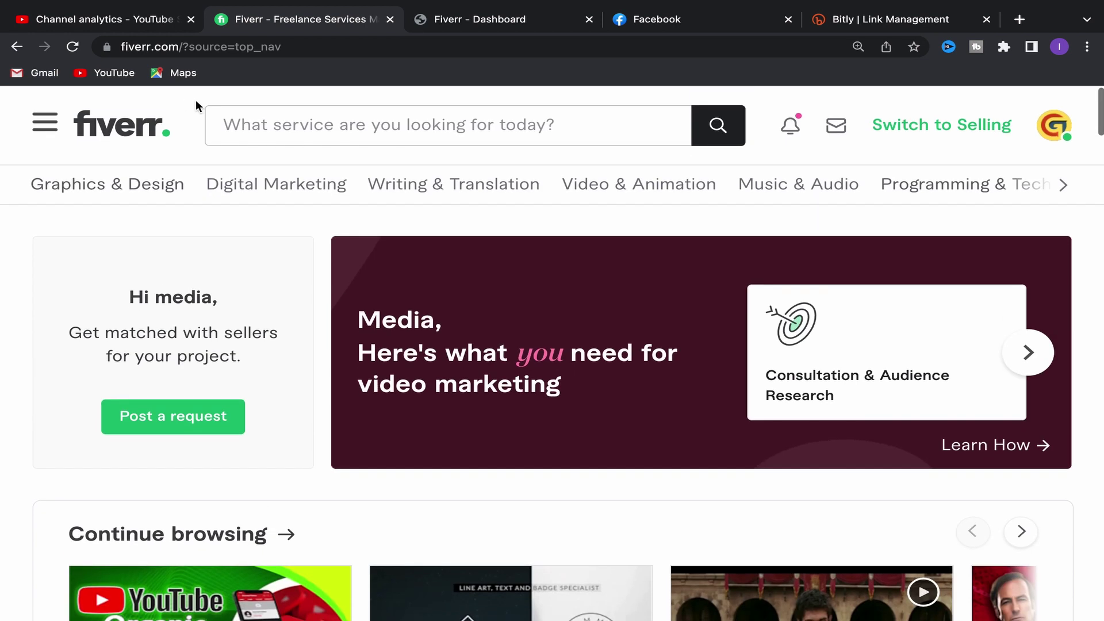
{"action": "left_click", "coordinate": [1019, 19]}
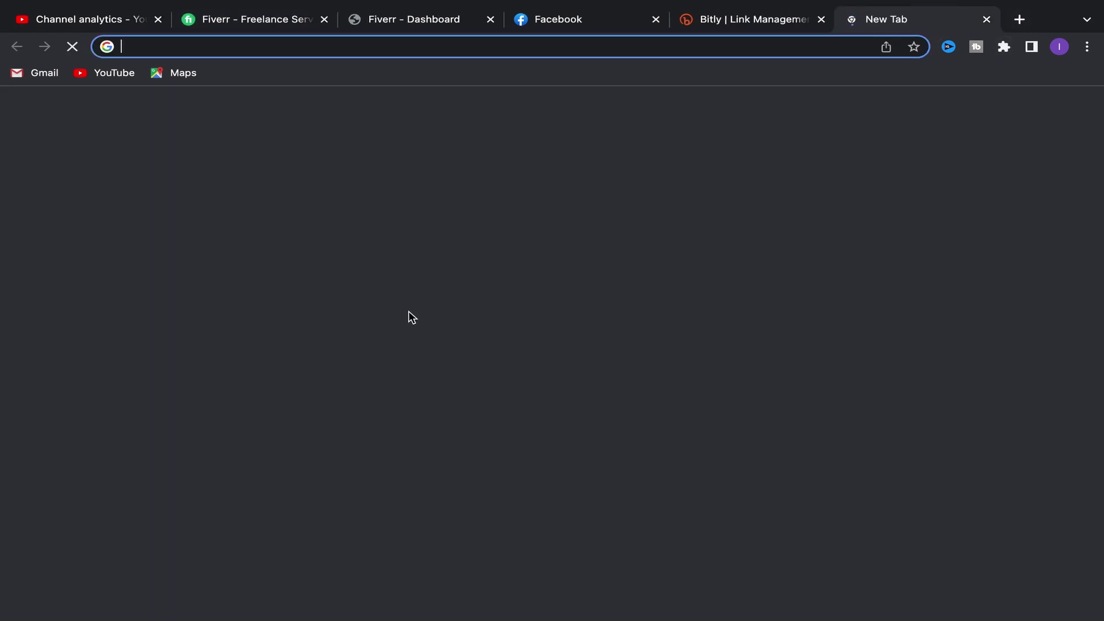
Google 'fiverr', open the Fiverr ad result, and return to the Fiverr - Freelance Services tab.
{"action": "left_click", "coordinate": [385, 332]}
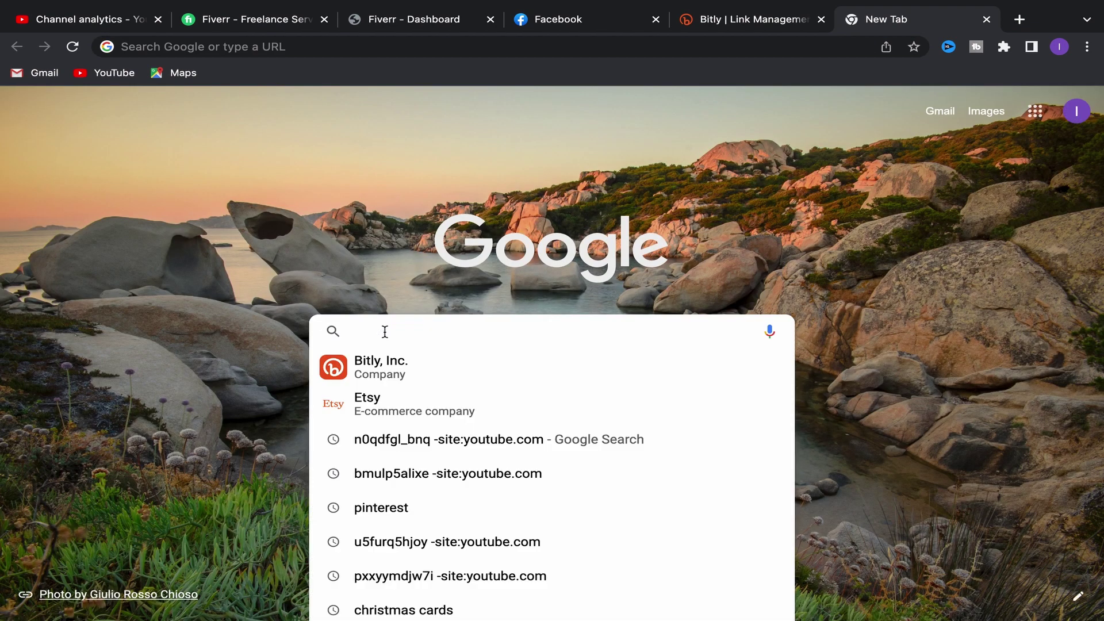
{"action": "type", "text": "fiverr"}
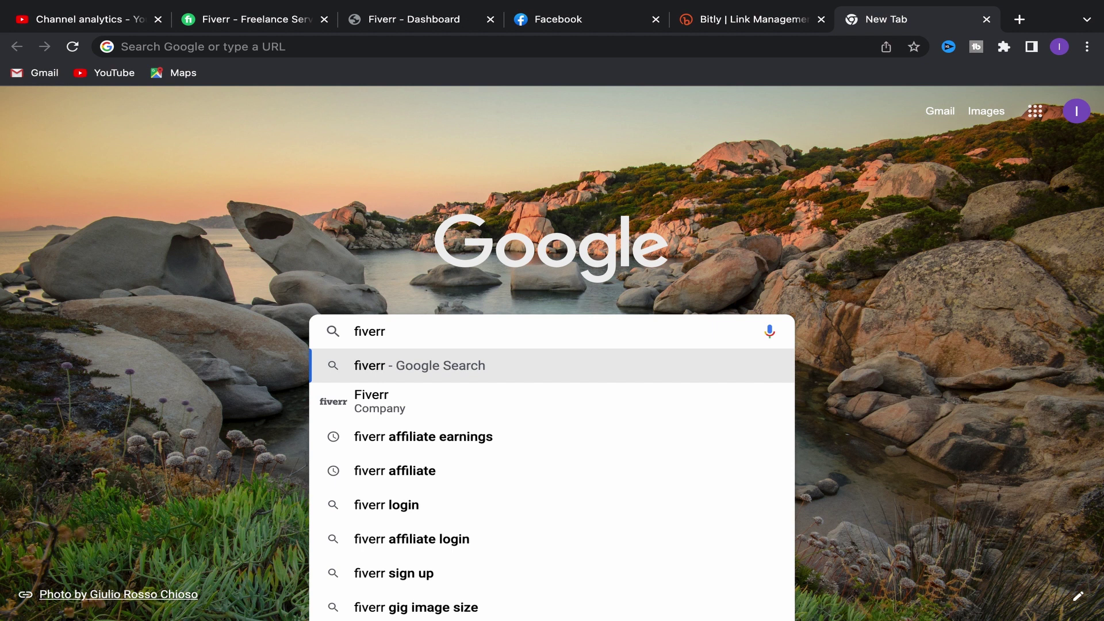
{"action": "key", "text": "Return"}
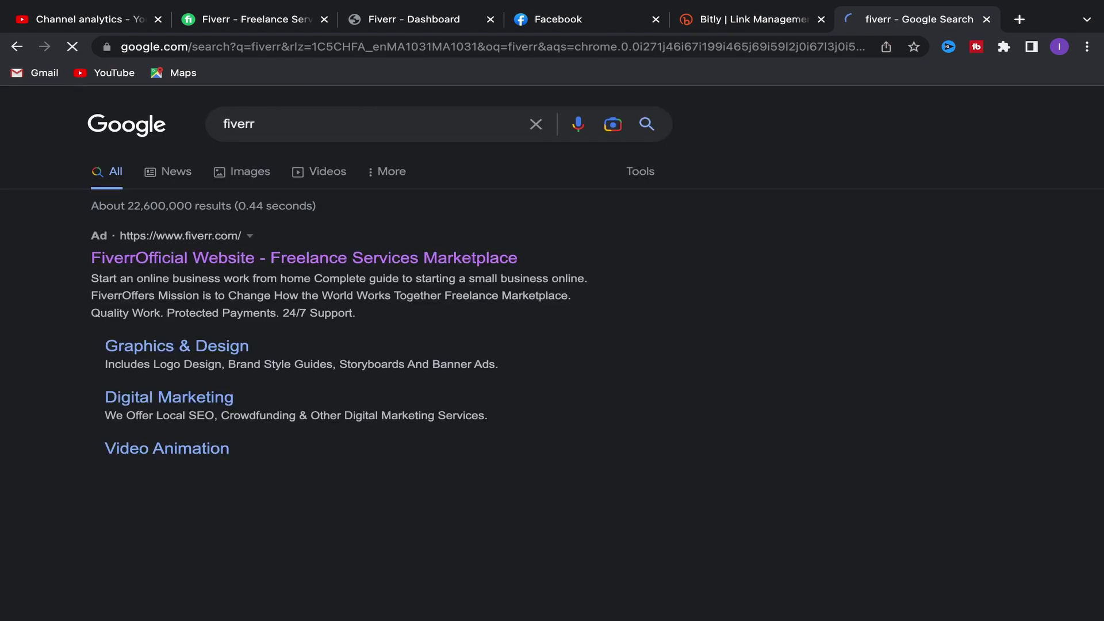
{"action": "left_click", "coordinate": [148, 264]}
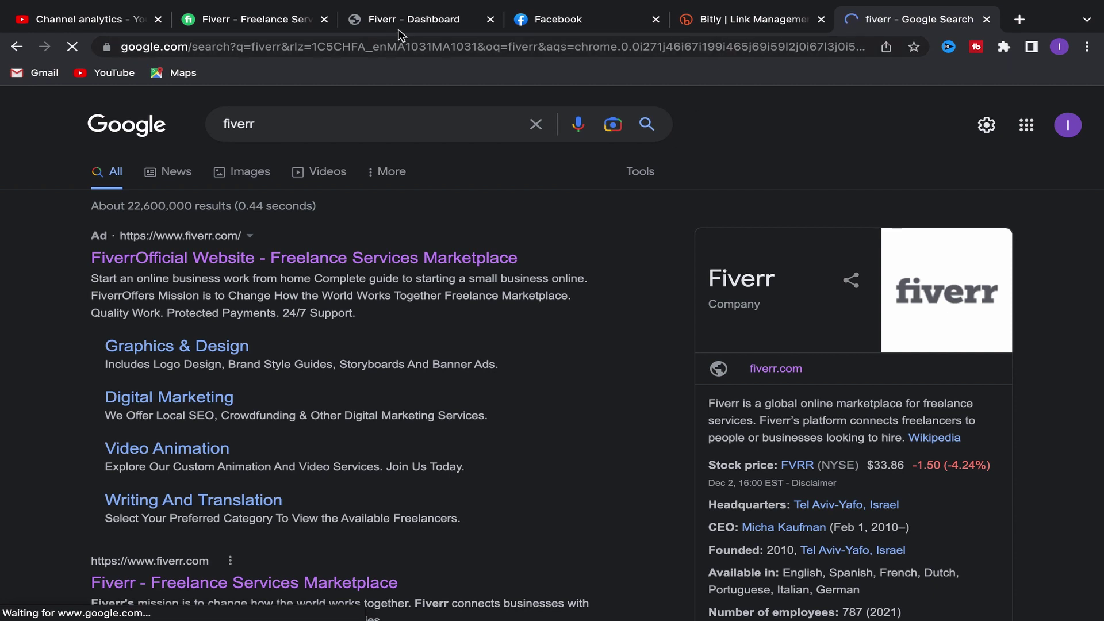
{"action": "left_click", "coordinate": [295, 23]}
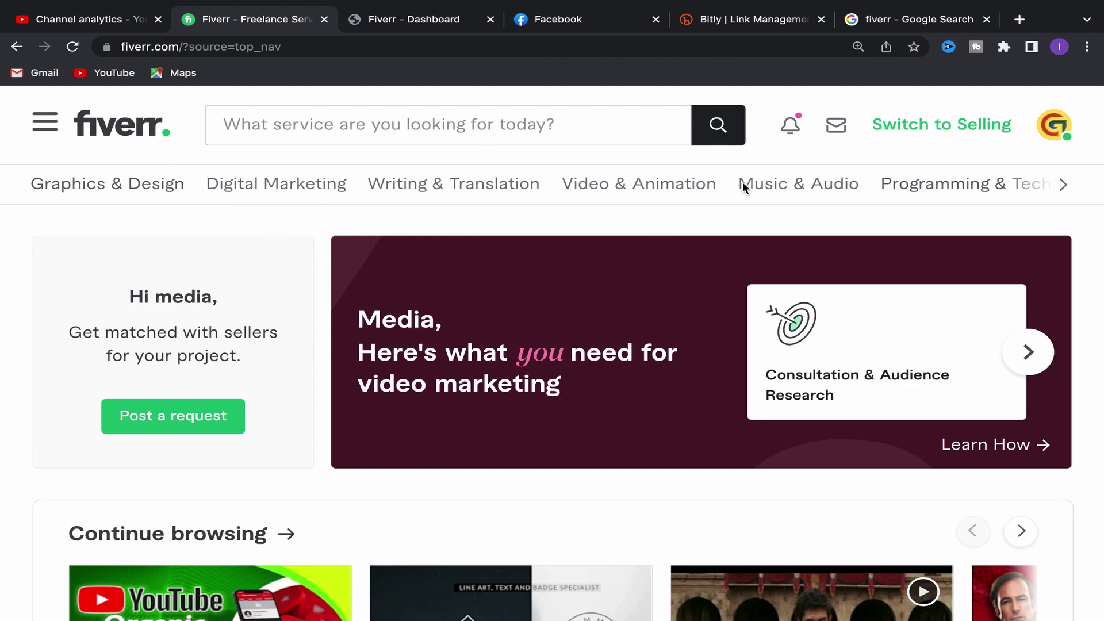
Open Affiliates from the Community section of the Fiverr footer.
{"action": "scroll", "coordinate": [652, 445], "scroll_direction": "down", "scroll_amount": 20}
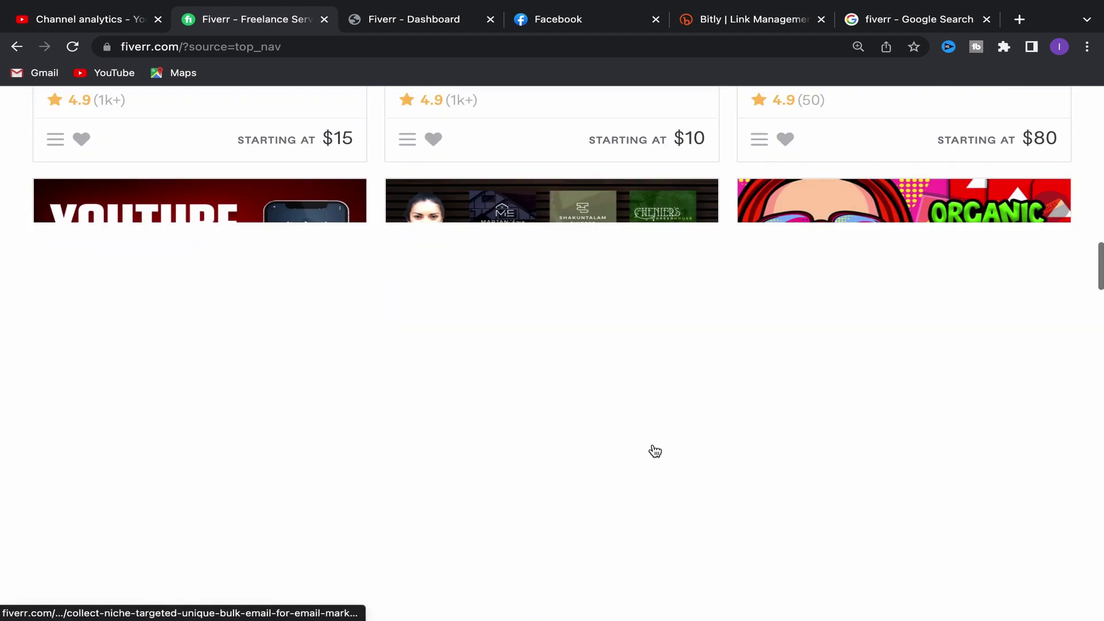
{"action": "scroll", "coordinate": [652, 449], "scroll_direction": "down", "scroll_amount": 5}
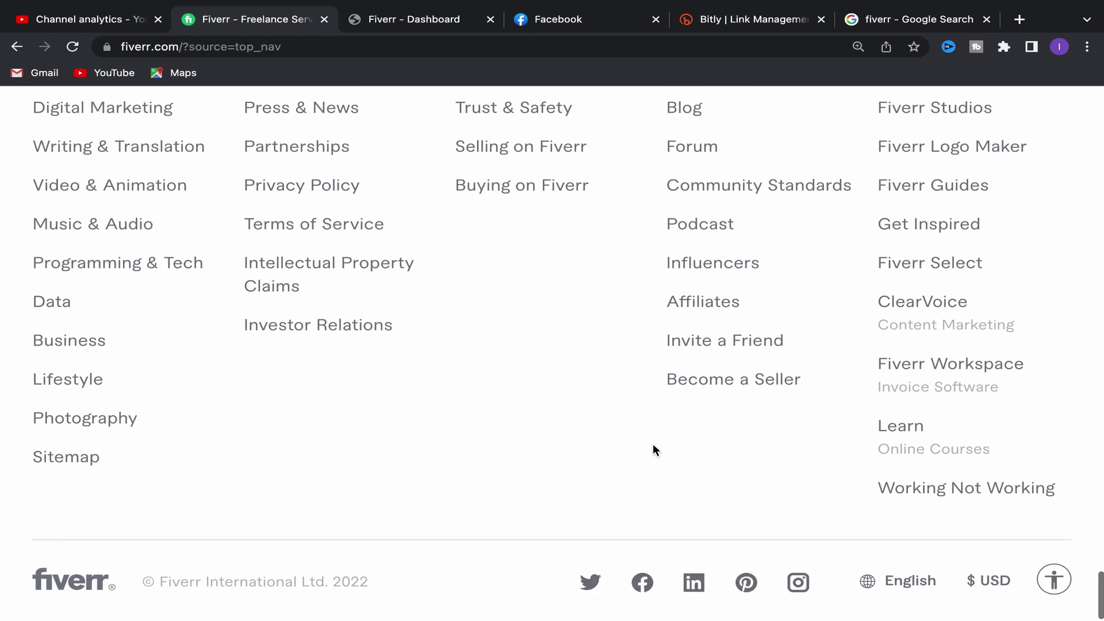
{"action": "scroll", "coordinate": [761, 292], "scroll_direction": "up", "scroll_amount": 2}
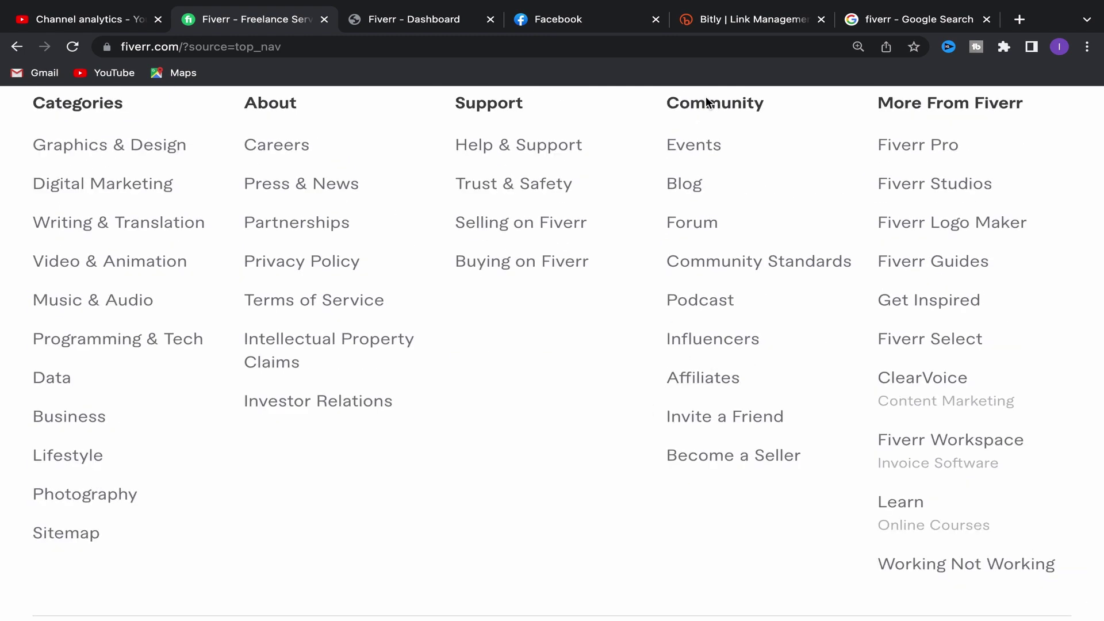
{"action": "left_click", "coordinate": [696, 376]}
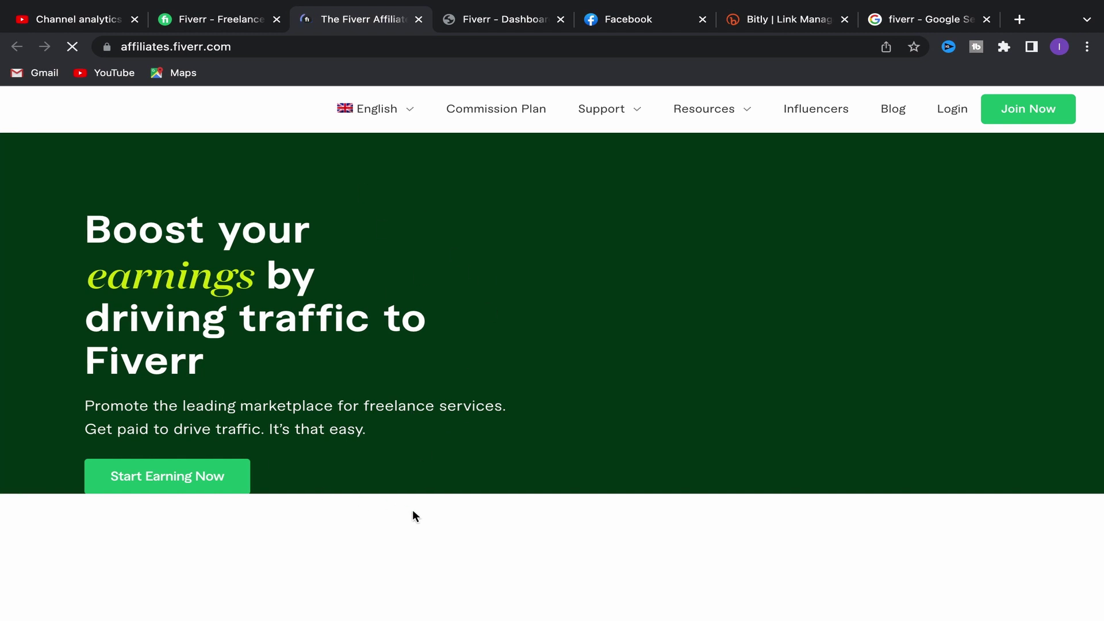
Read through the affiliates.fiverr.com landing page and open its sign-up form.
{"action": "scroll", "coordinate": [412, 509], "scroll_direction": "down", "scroll_amount": 15}
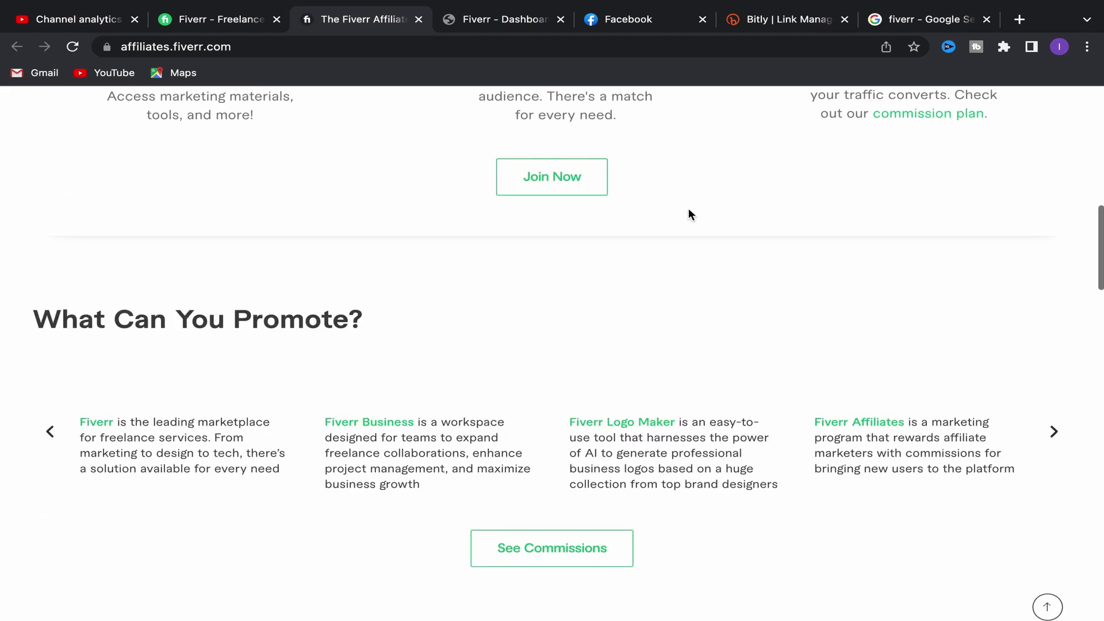
{"action": "scroll", "coordinate": [688, 214], "scroll_direction": "up", "scroll_amount": 6}
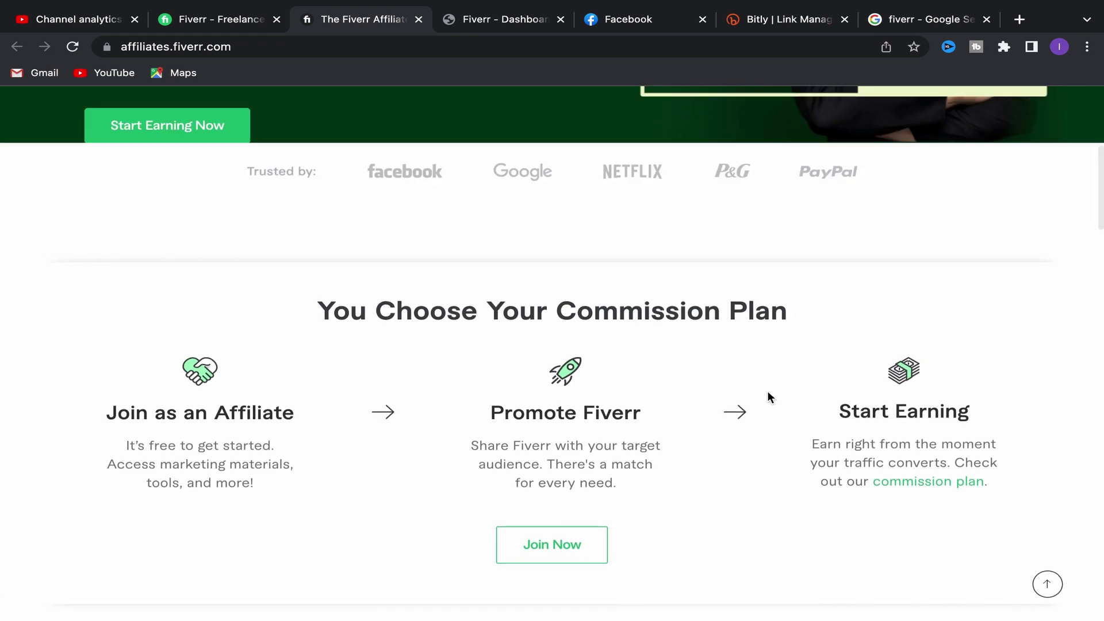
{"action": "scroll", "coordinate": [767, 397], "scroll_direction": "down", "scroll_amount": 3}
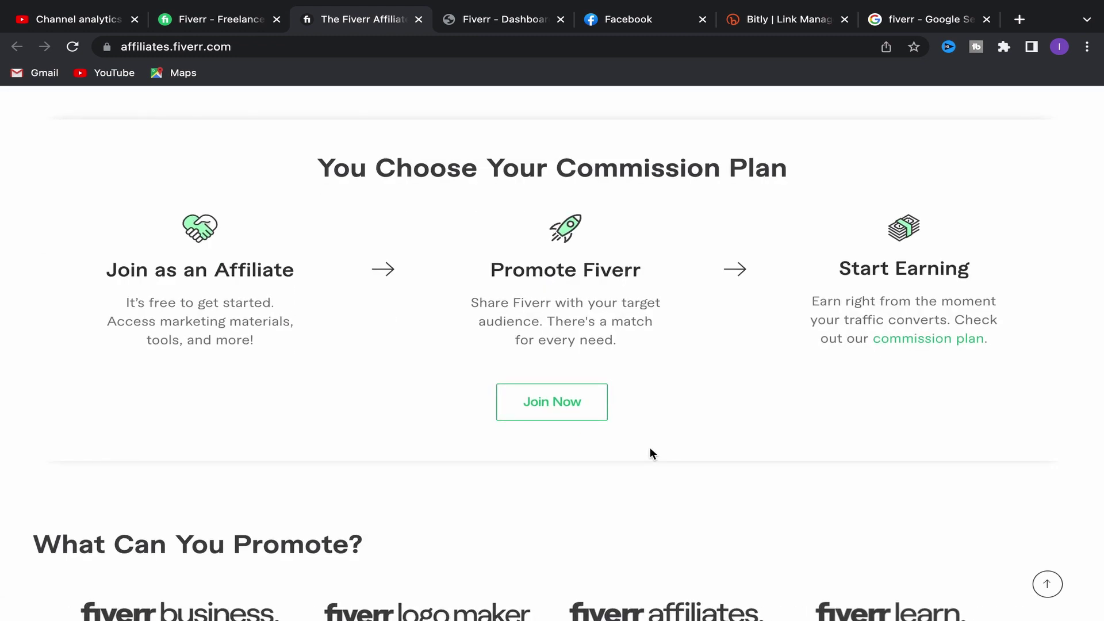
{"action": "scroll", "coordinate": [650, 449], "scroll_direction": "down", "scroll_amount": 15}
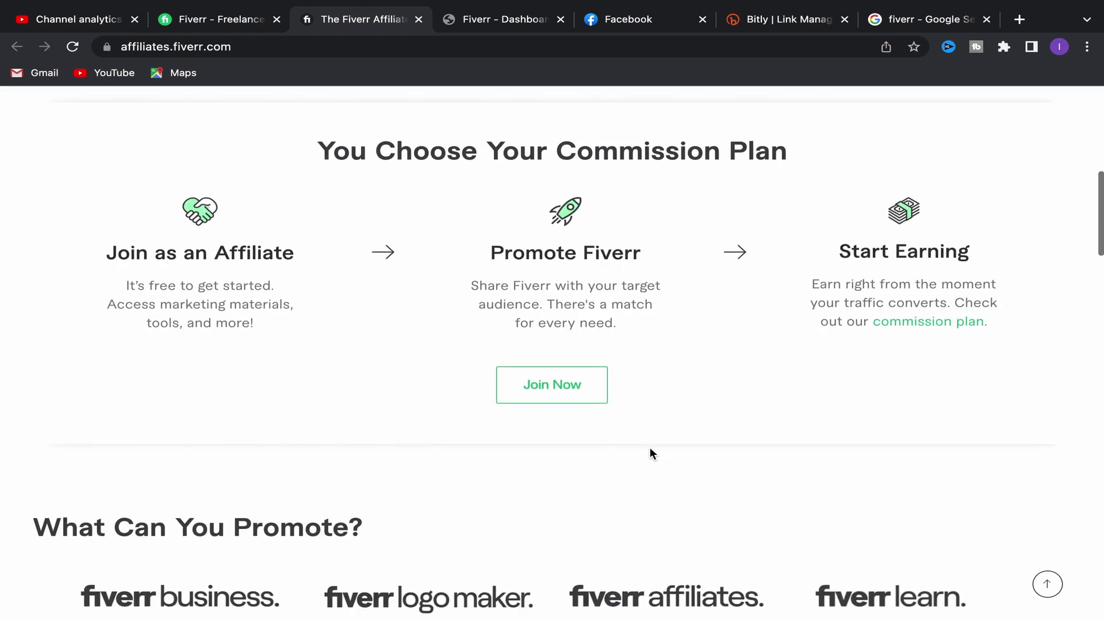
{"action": "scroll", "coordinate": [651, 452], "scroll_direction": "up", "scroll_amount": 20}
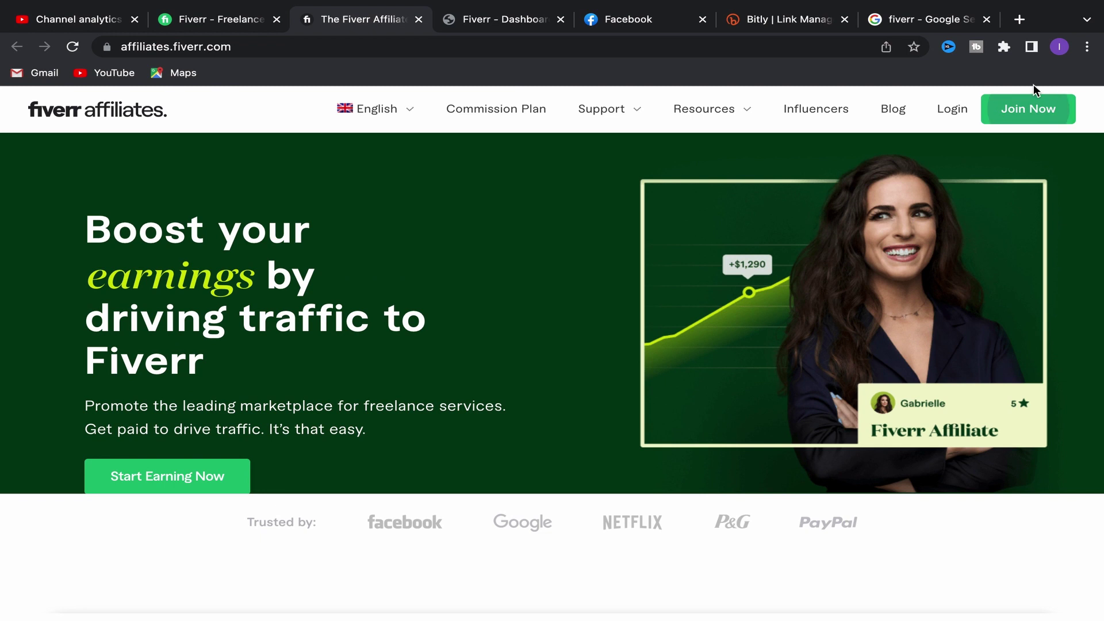
{"action": "left_click", "coordinate": [1021, 109]}
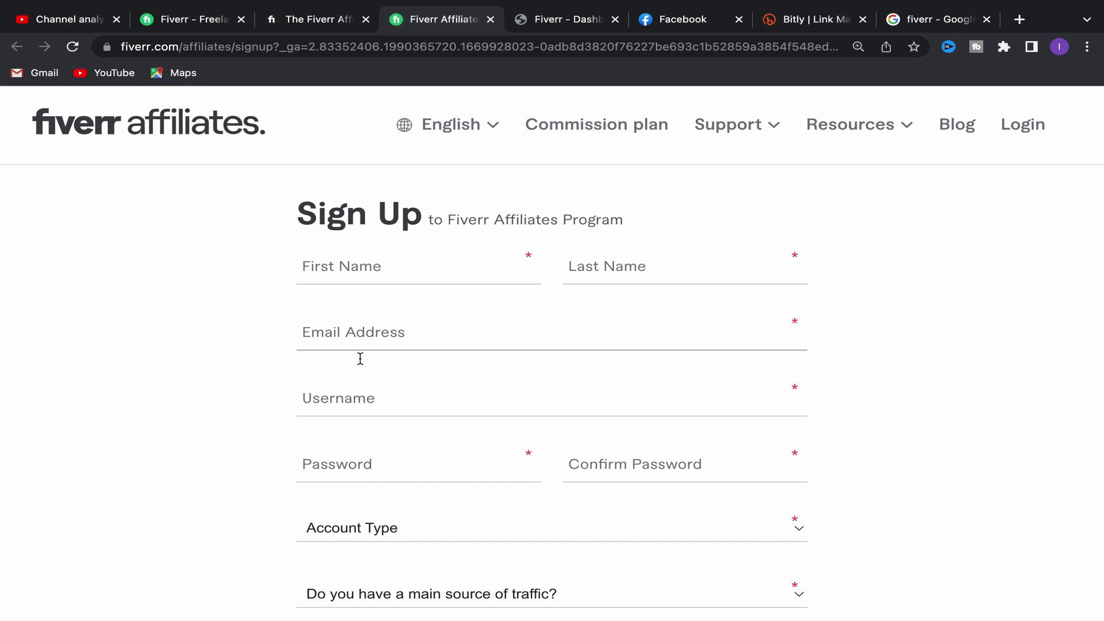
View the sign-up form's Account Type choices without picking one, then return to the affiliate dashboard.
{"action": "left_click", "coordinate": [376, 528]}
{"action": "left_click", "coordinate": [244, 461]}
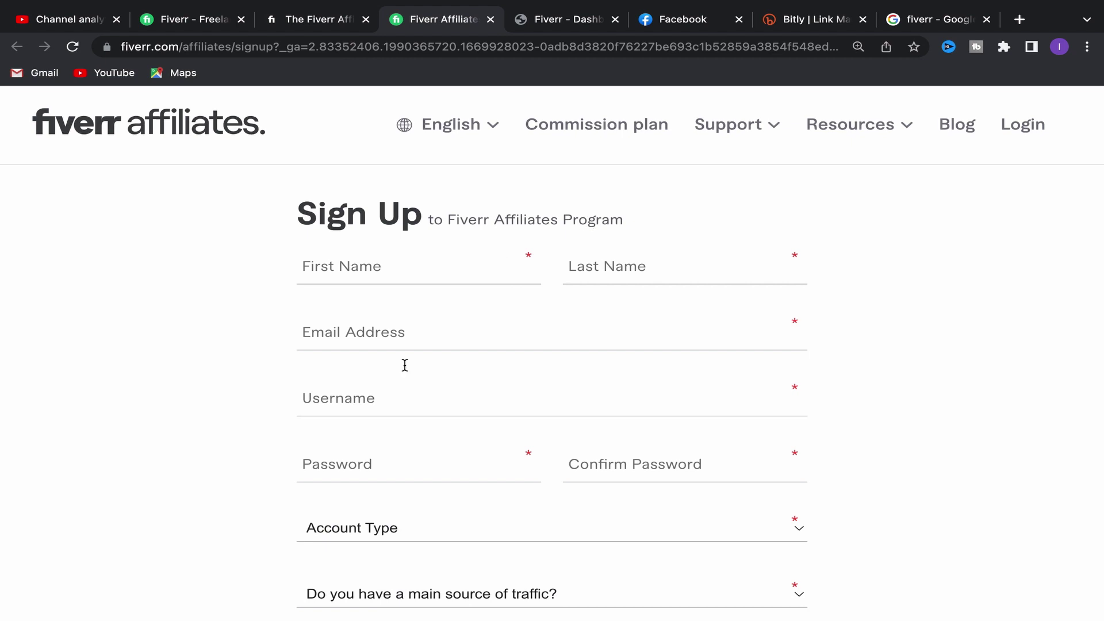
{"action": "left_click", "coordinate": [565, 24]}
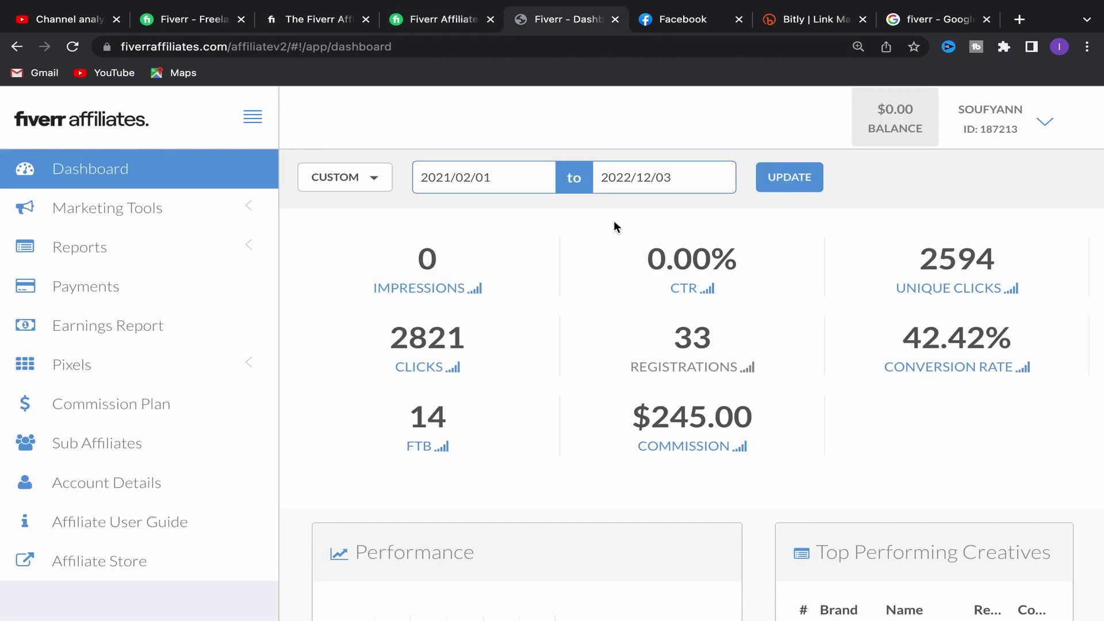
Scroll the affiliate dashboard, then go back to the top of the Fiverr home page.
{"action": "scroll", "coordinate": [588, 372], "scroll_direction": "down", "scroll_amount": 10}
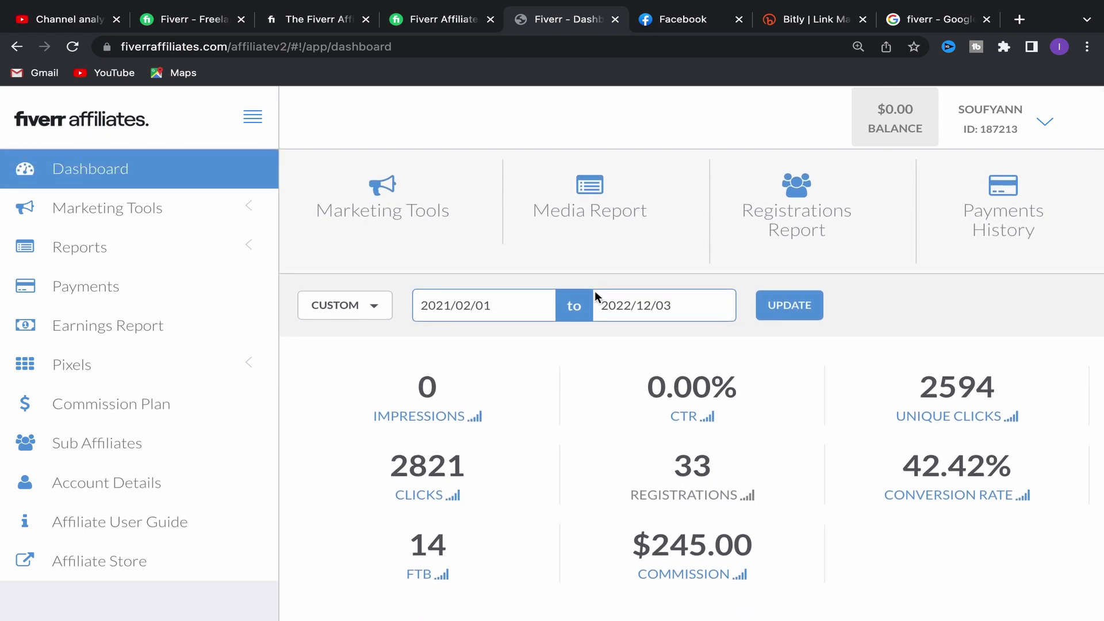
{"action": "left_click", "coordinate": [205, 27]}
{"action": "scroll", "coordinate": [527, 234], "scroll_direction": "up", "scroll_amount": 10}
{"action": "scroll", "coordinate": [526, 232], "scroll_direction": "up", "scroll_amount": 10}
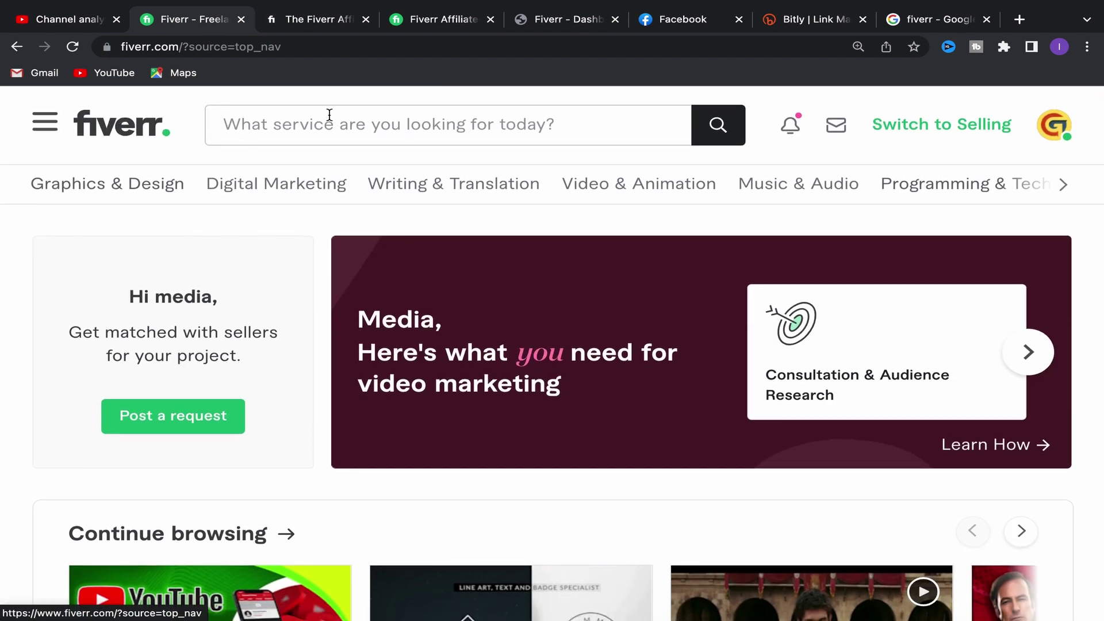
Search the Fiverr marketplace for 'youtube intro'.
{"action": "left_click", "coordinate": [254, 123]}
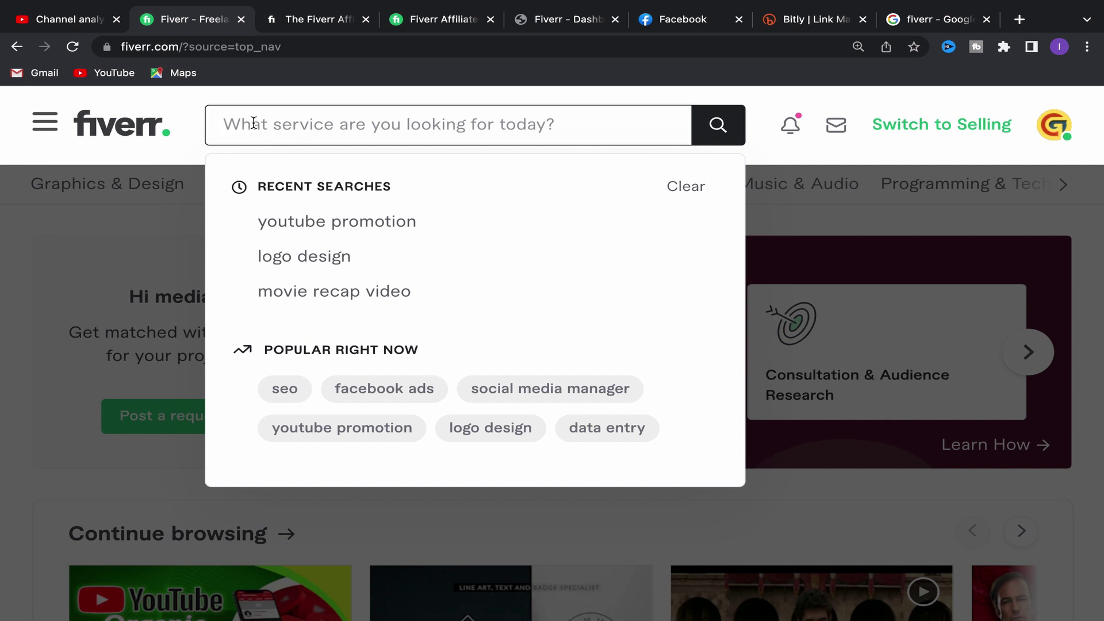
{"action": "type", "text": "yout"}
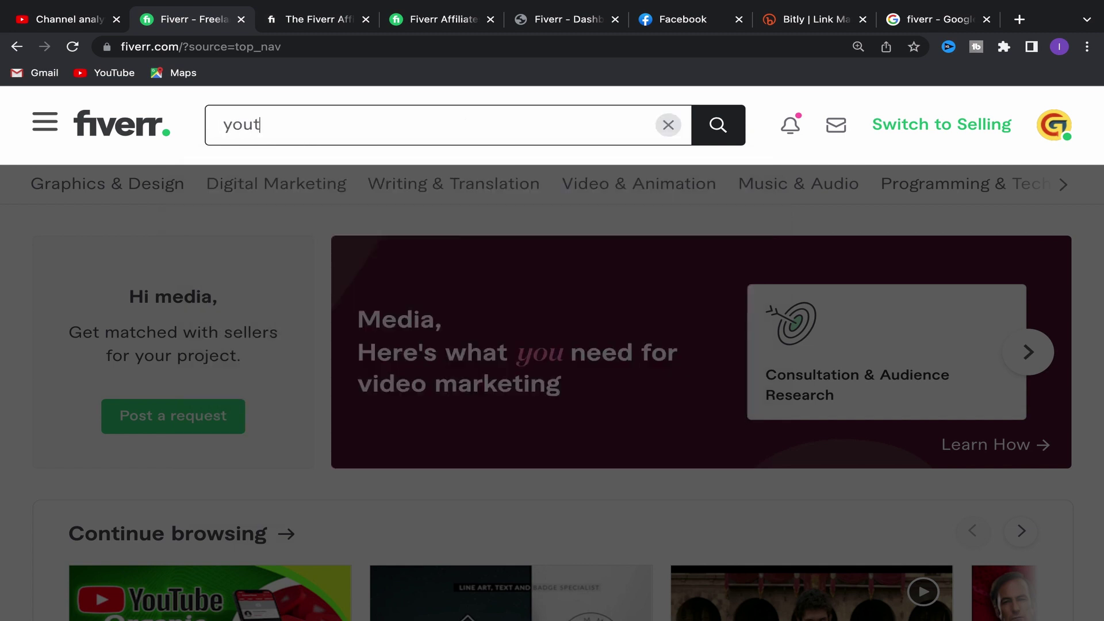
{"action": "type", "text": "ube in"}
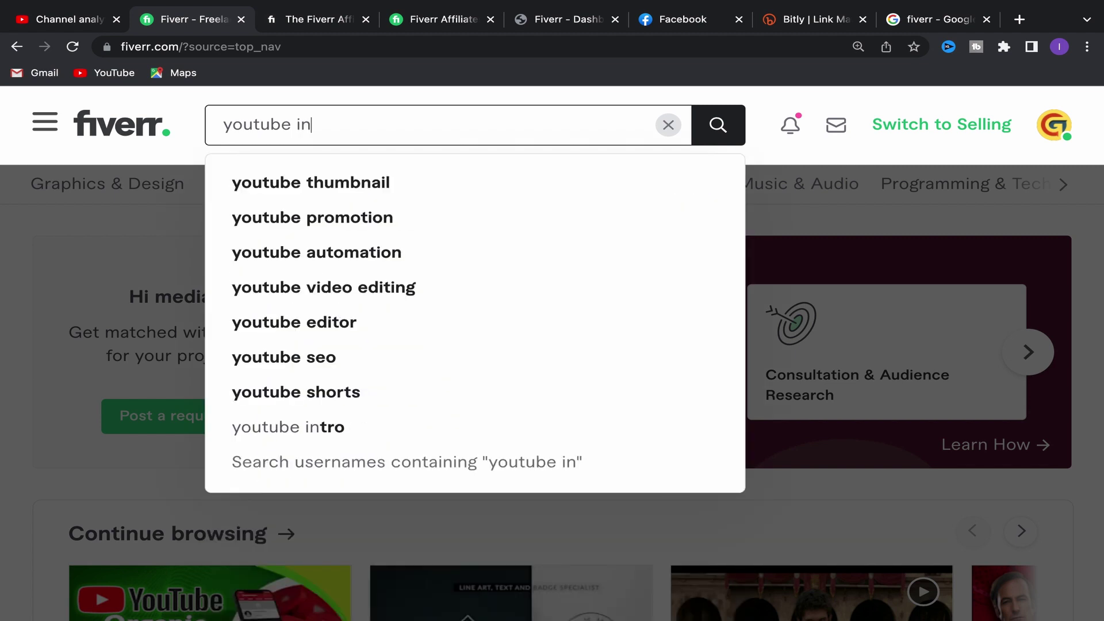
{"action": "type", "text": "tro"}
{"action": "key", "text": "Return"}
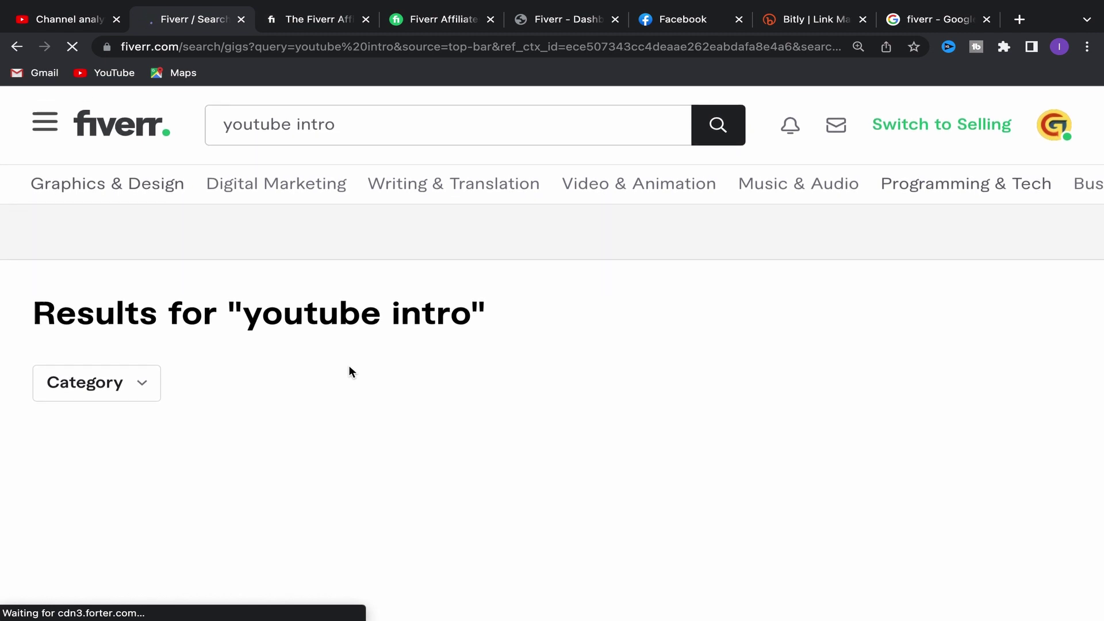
Browse the youtube intro results and open the $25 animated intro logo gig for youtube, twitch, esport.
{"action": "scroll", "coordinate": [378, 509], "scroll_direction": "down", "scroll_amount": 3}
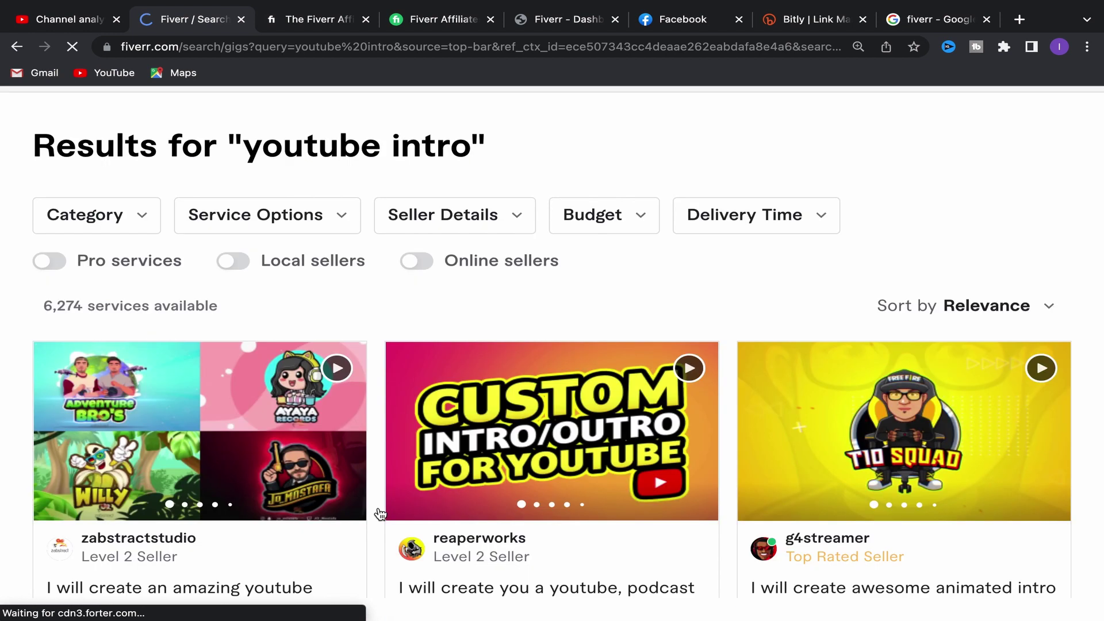
{"action": "scroll", "coordinate": [380, 513], "scroll_direction": "down", "scroll_amount": 4}
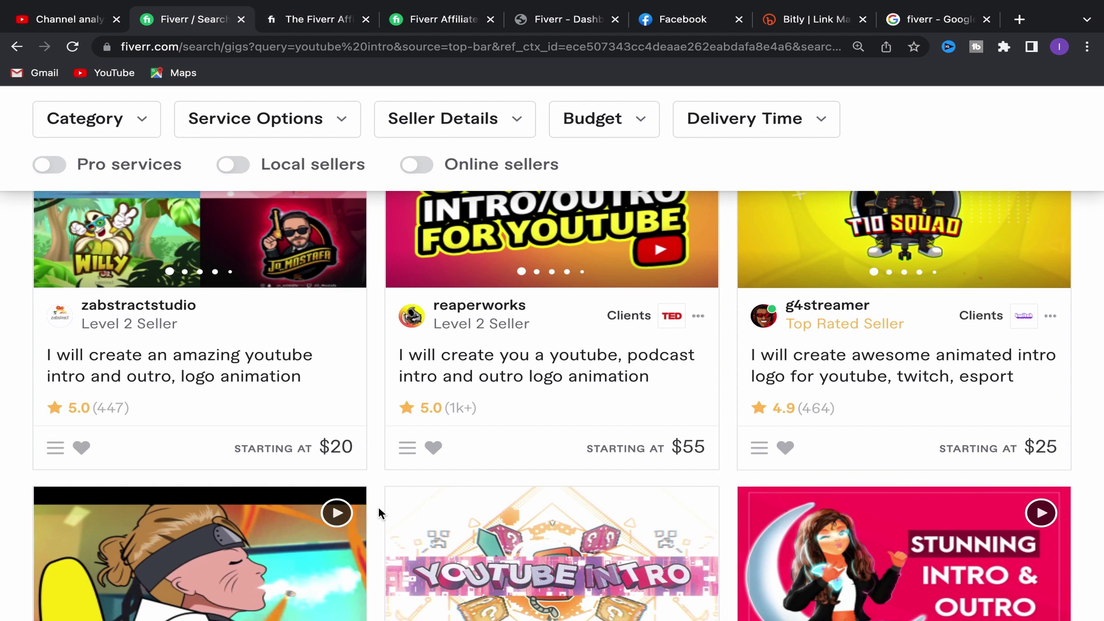
{"action": "scroll", "coordinate": [378, 512], "scroll_direction": "down", "scroll_amount": 5}
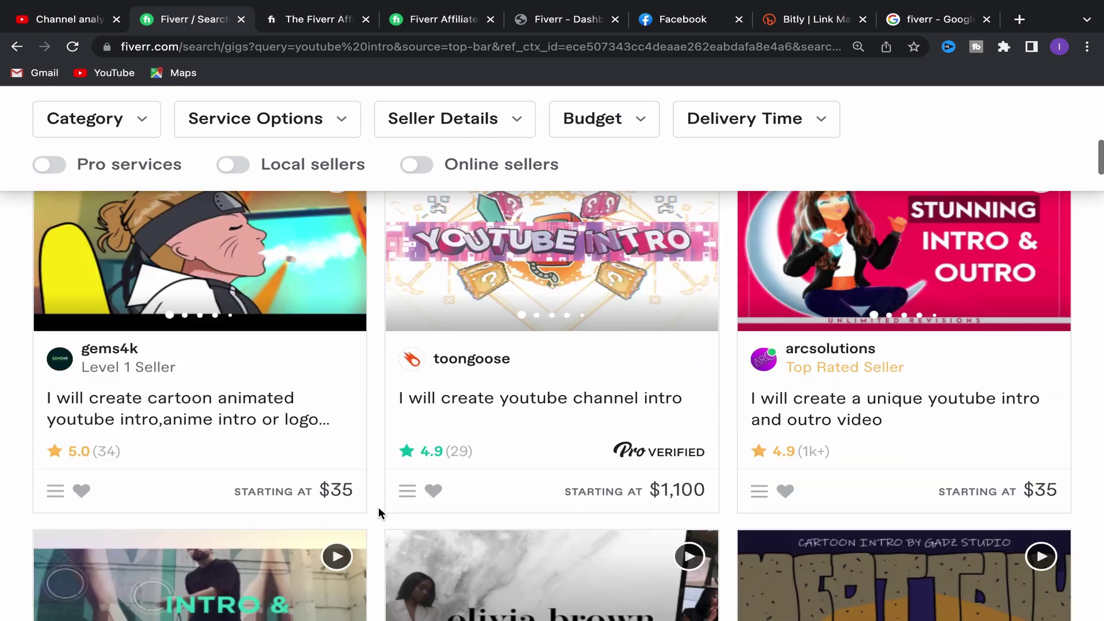
{"action": "scroll", "coordinate": [378, 512], "scroll_direction": "up", "scroll_amount": 8}
{"action": "scroll", "coordinate": [378, 512], "scroll_direction": "down", "scroll_amount": 1}
{"action": "scroll", "coordinate": [379, 511], "scroll_direction": "down", "scroll_amount": 1}
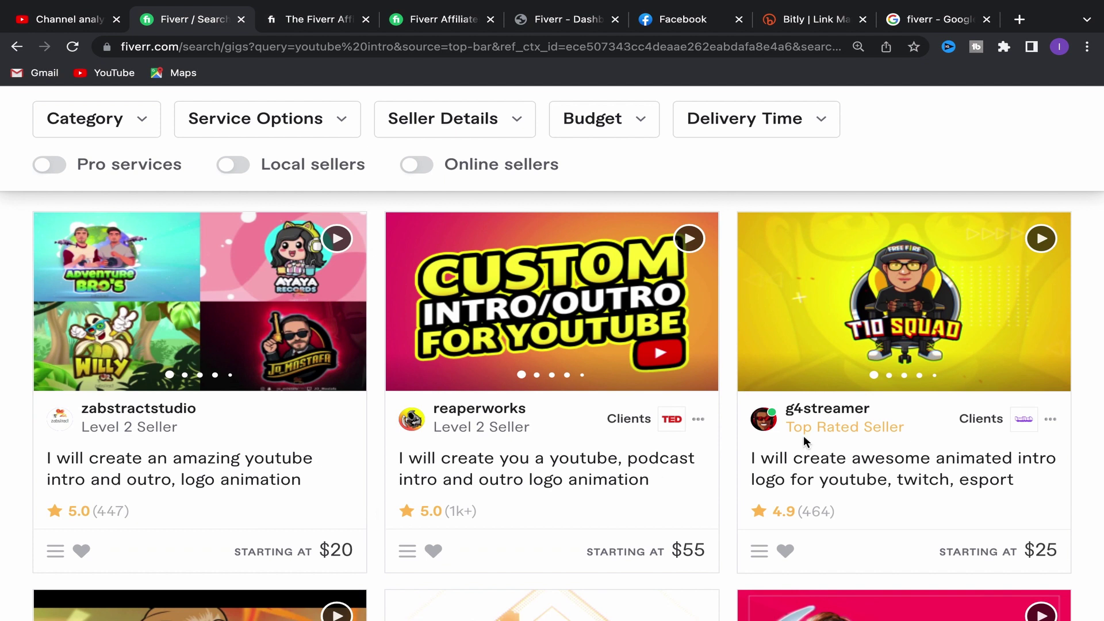
{"action": "mouse_move", "coordinate": [800, 428]}
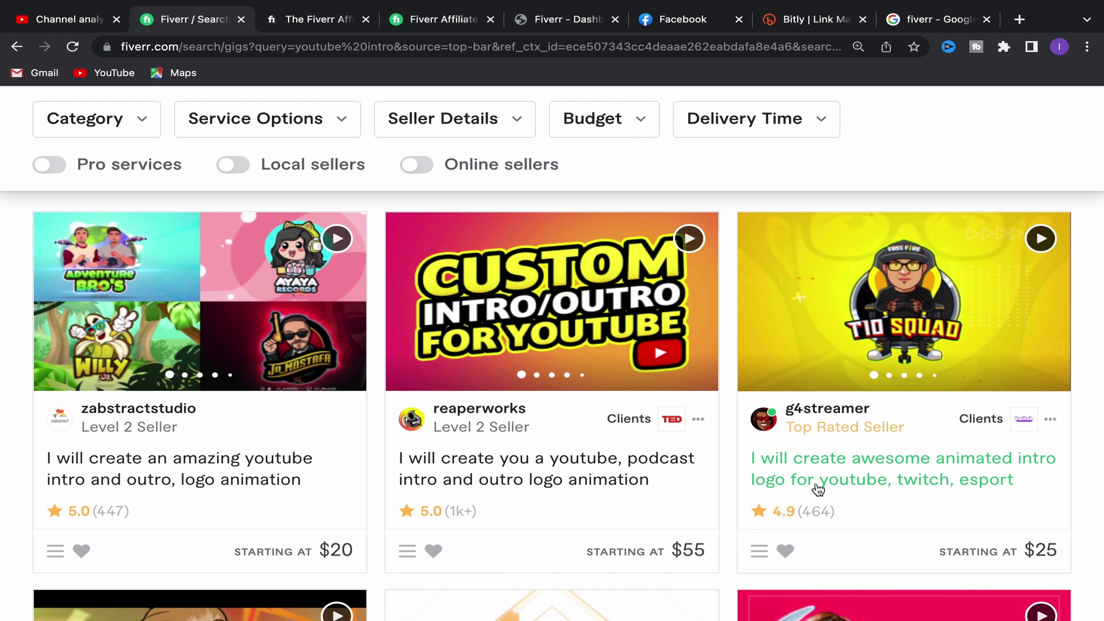
{"action": "left_click", "coordinate": [855, 467]}
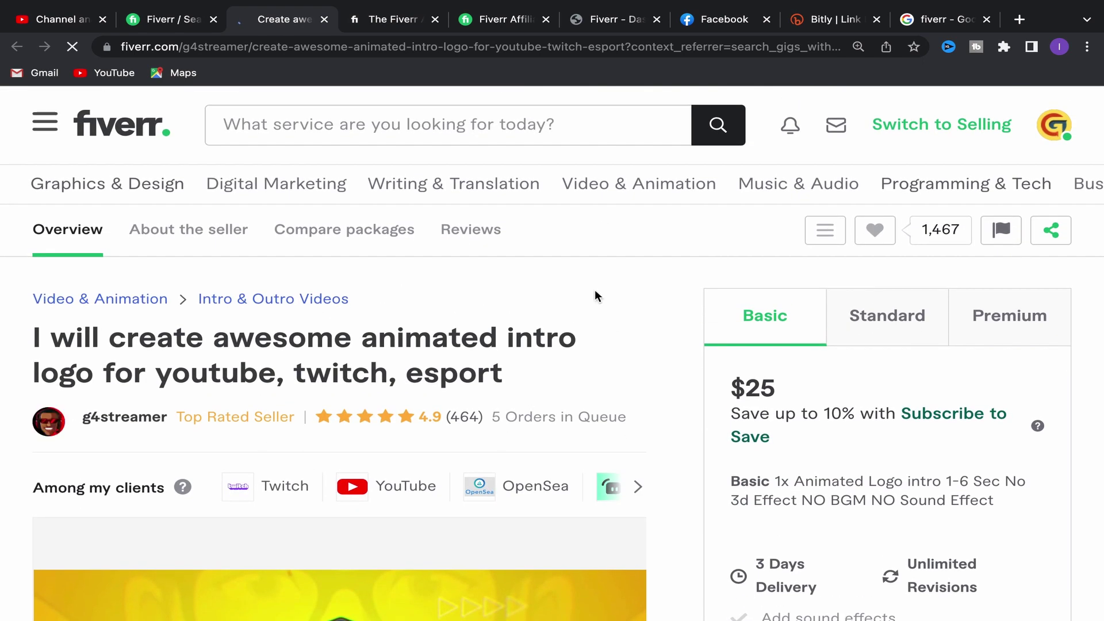
Copy the animated intro logo gig's URL from the address bar, then return to the affiliates dashboard.
{"action": "scroll", "coordinate": [619, 403], "scroll_direction": "down", "scroll_amount": 10}
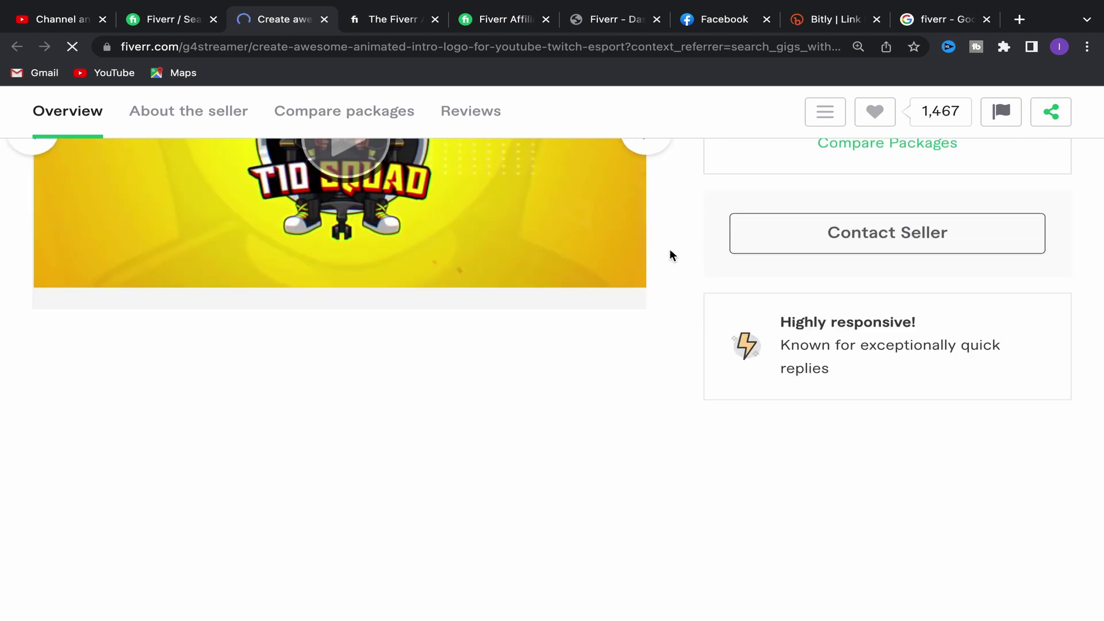
{"action": "scroll", "coordinate": [671, 259], "scroll_direction": "up", "scroll_amount": 4}
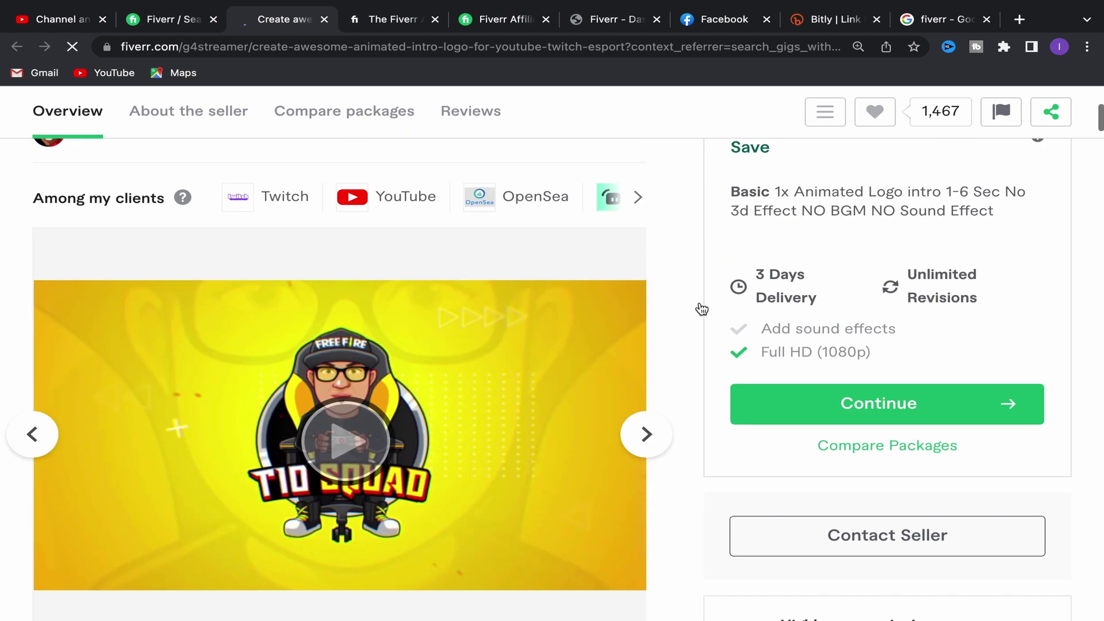
{"action": "scroll", "coordinate": [700, 307], "scroll_direction": "up", "scroll_amount": 3}
{"action": "scroll", "coordinate": [700, 307], "scroll_direction": "up", "scroll_amount": 3}
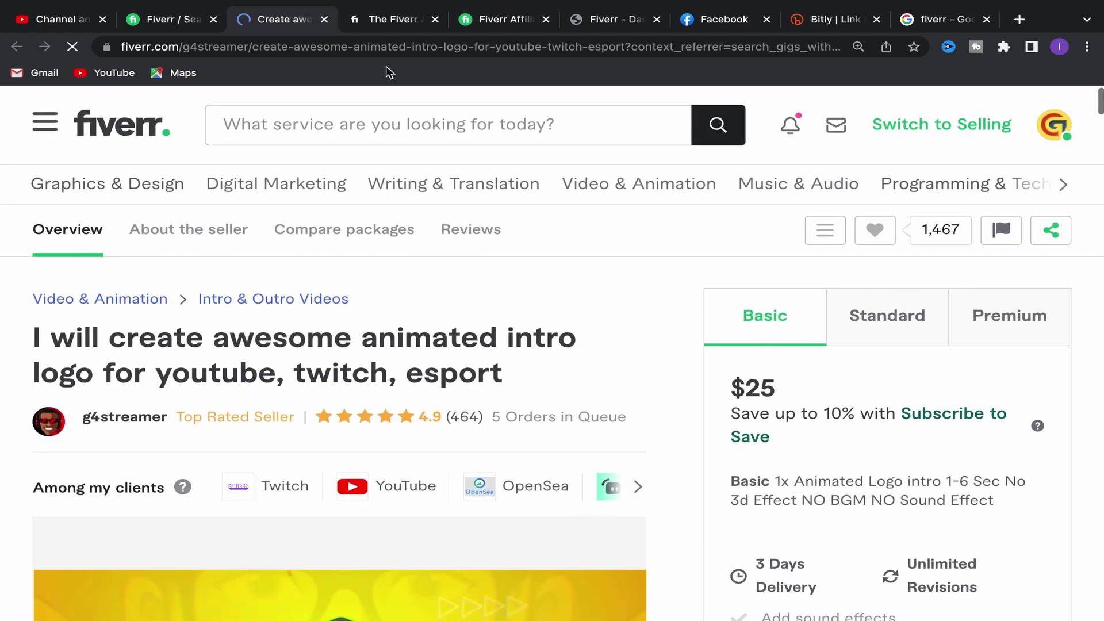
{"action": "left_click", "coordinate": [384, 49]}
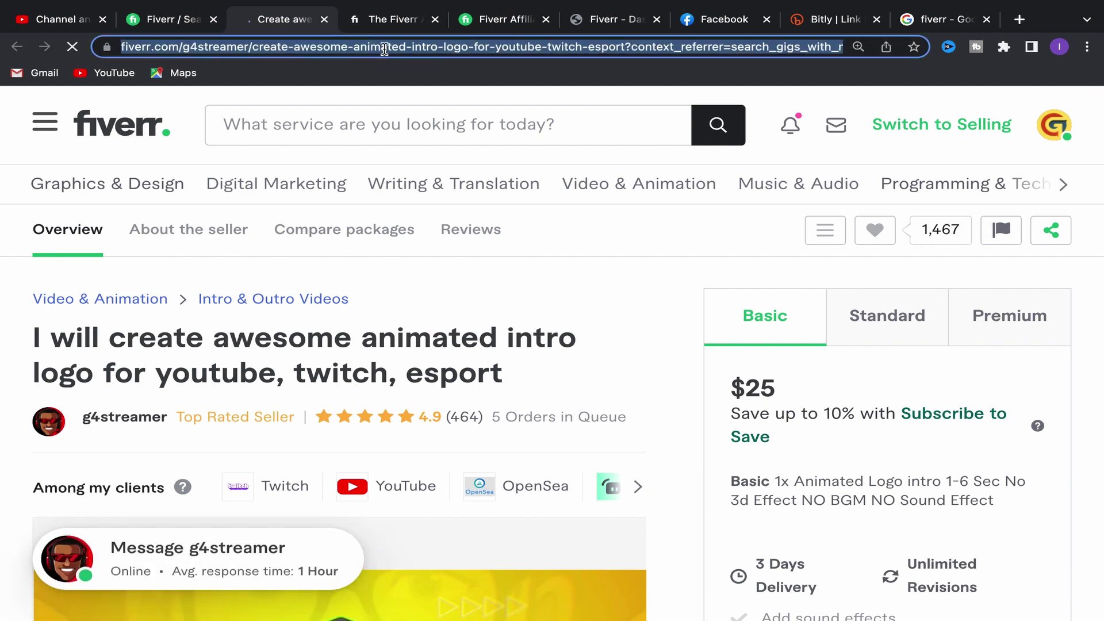
{"action": "right_click", "coordinate": [384, 49]}
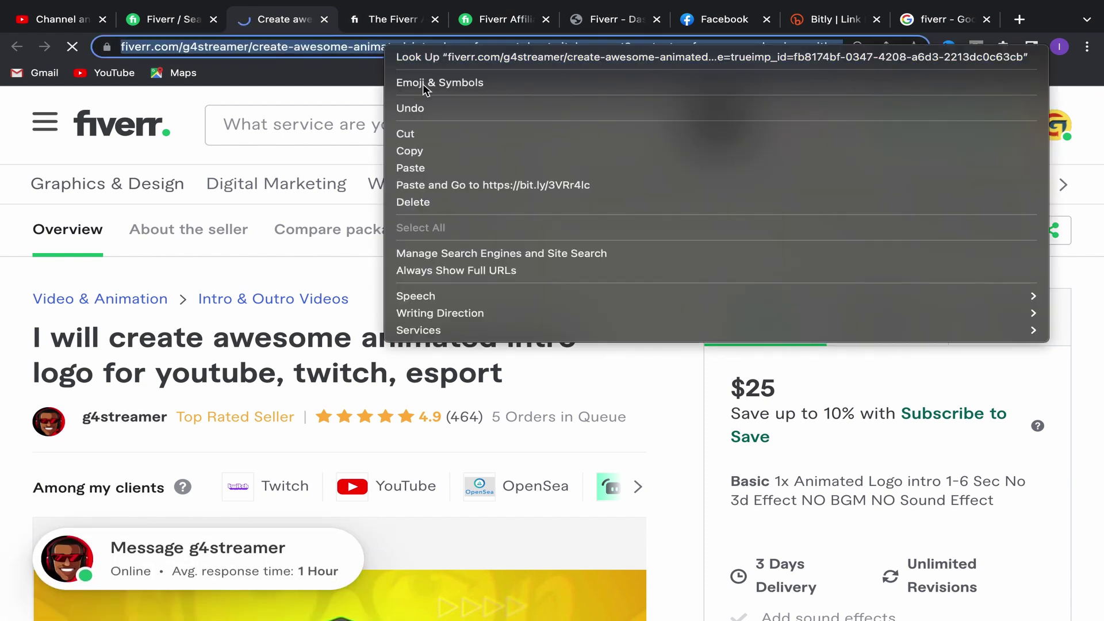
{"action": "left_click", "coordinate": [425, 150]}
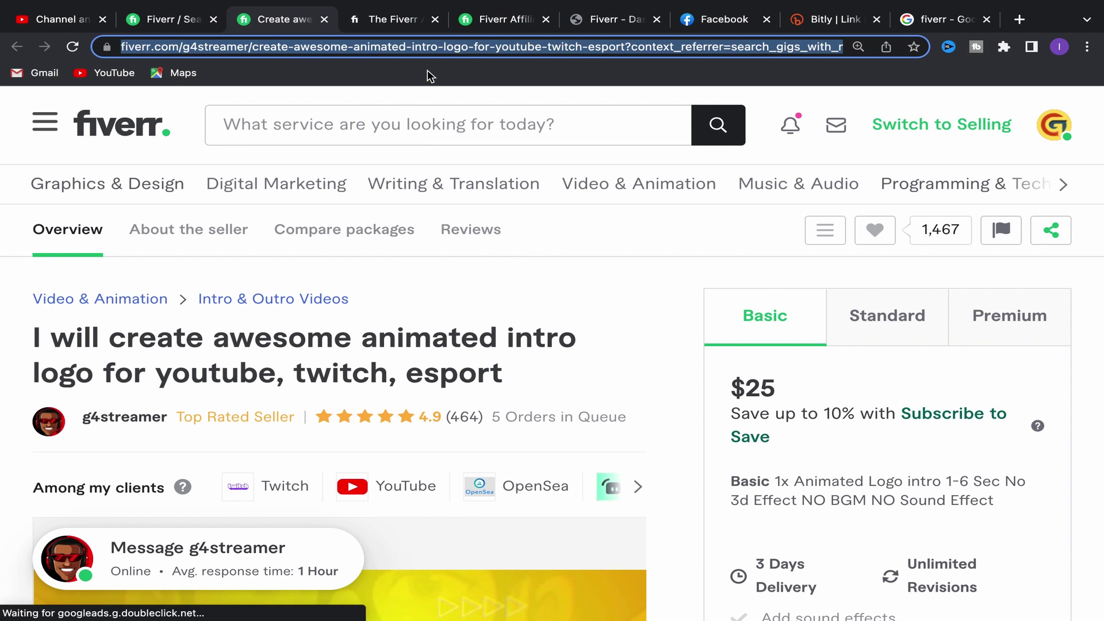
{"action": "left_click", "coordinate": [615, 22]}
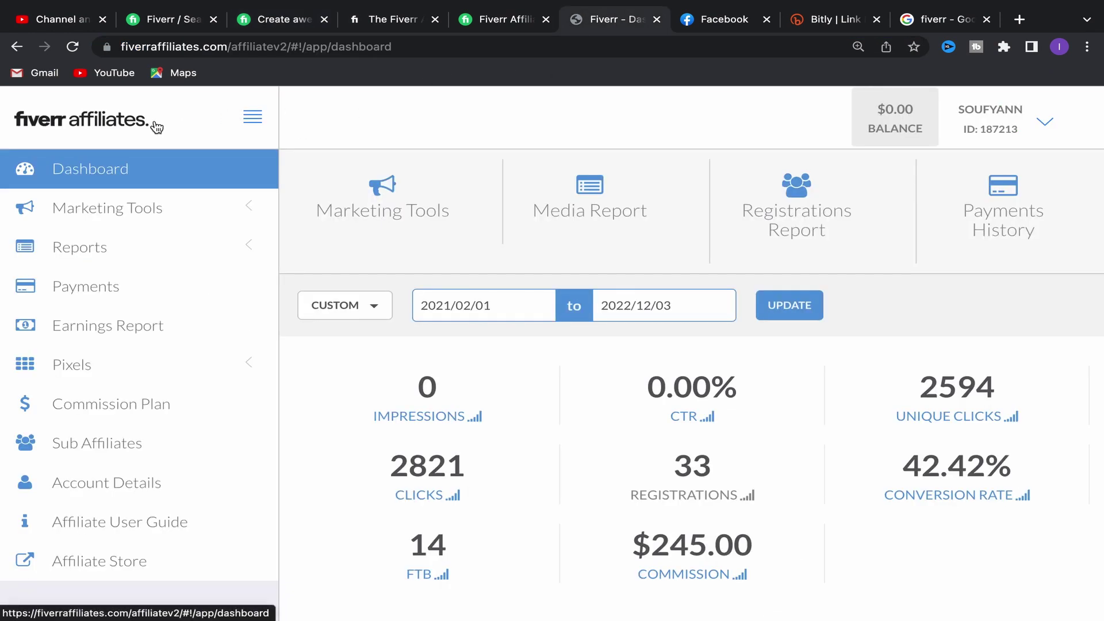
Enable a custom landing page in Marketing Tools > Default and Deep Links and paste the gig URL.
{"action": "left_click", "coordinate": [107, 212]}
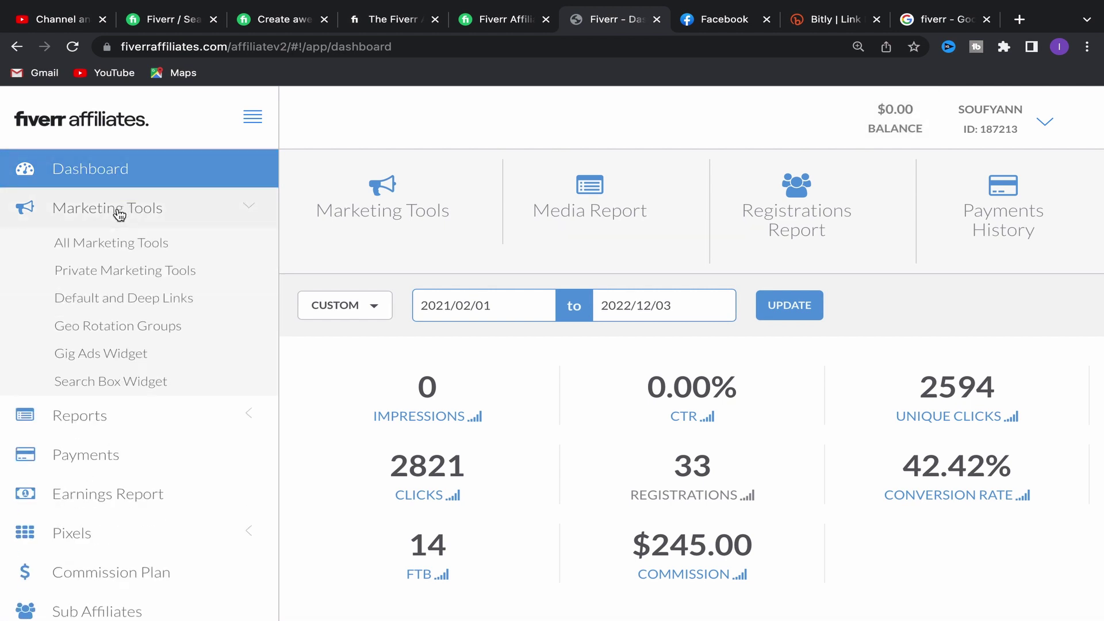
{"action": "left_click", "coordinate": [98, 306]}
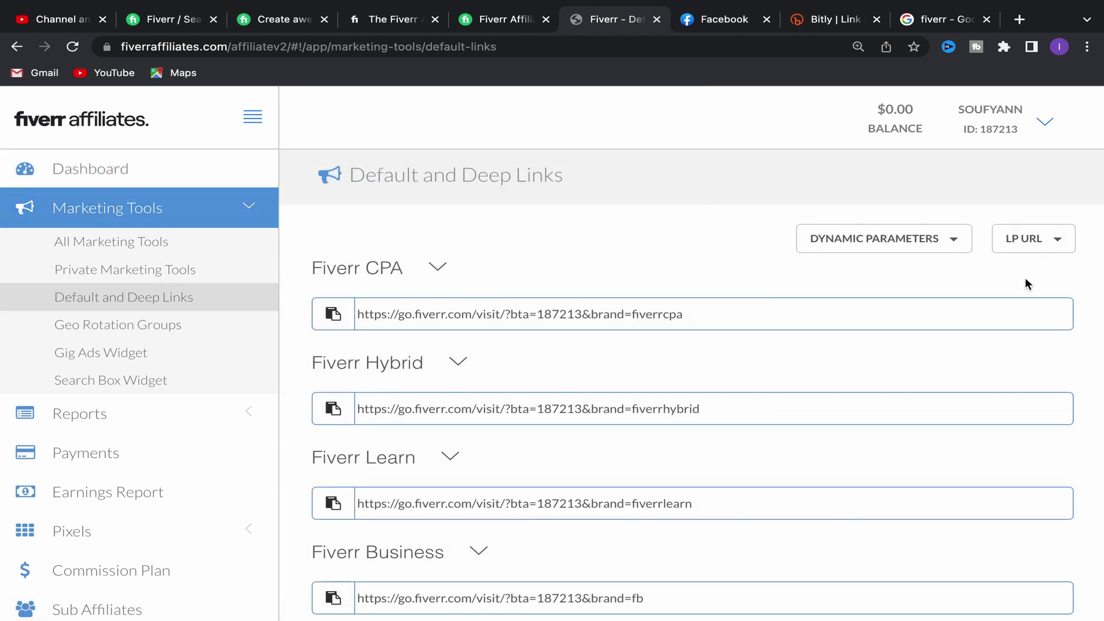
{"action": "left_click", "coordinate": [1057, 239]}
{"action": "left_click", "coordinate": [750, 279]}
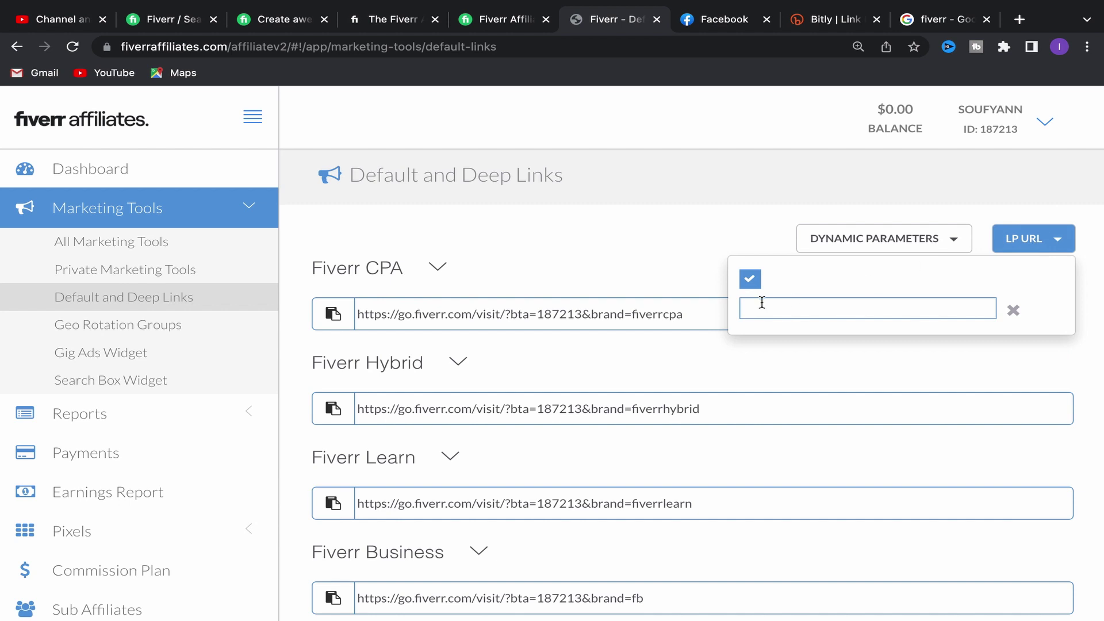
{"action": "left_click", "coordinate": [761, 308]}
{"action": "right_click", "coordinate": [760, 306]}
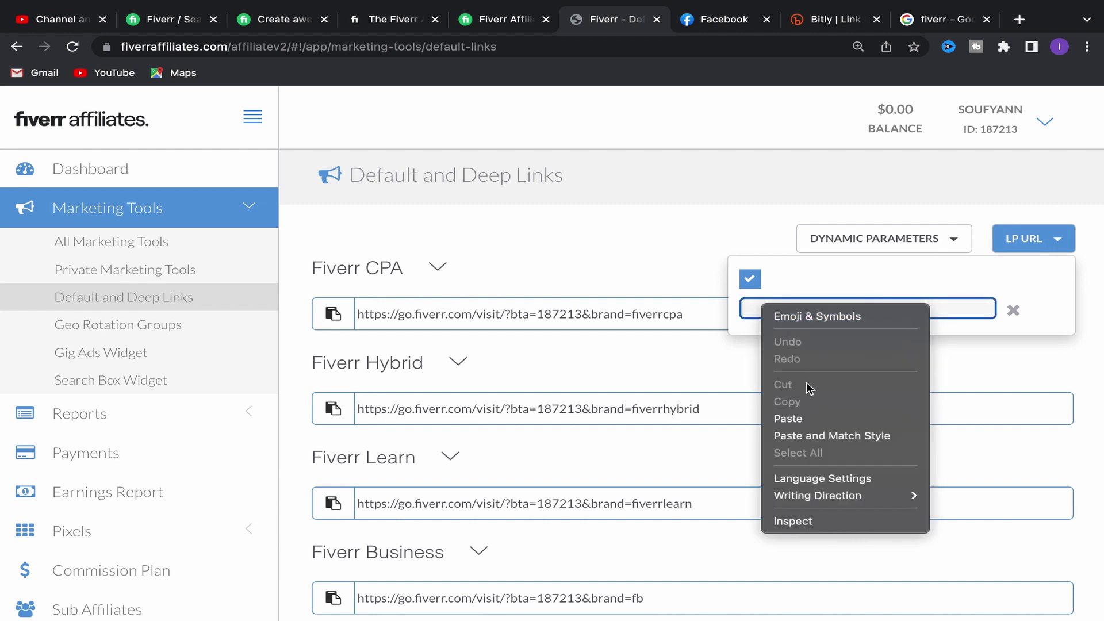
{"action": "left_click", "coordinate": [783, 418]}
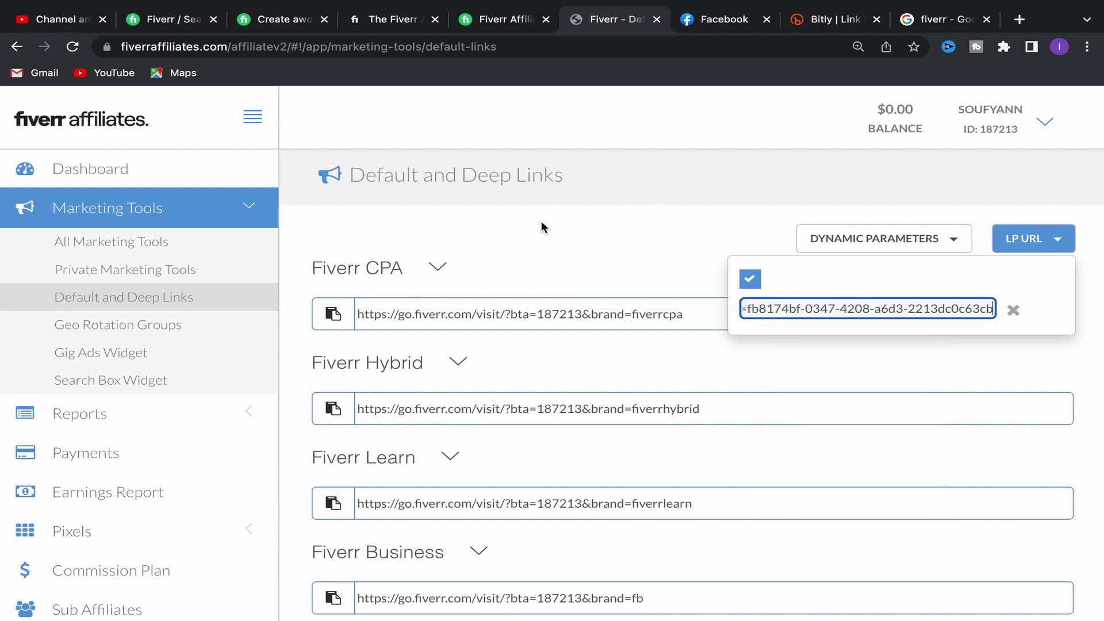
Apply the landing page to all links, copy the Fiverr CPA deep link, and switch to Bitly.
{"action": "left_click", "coordinate": [558, 215]}
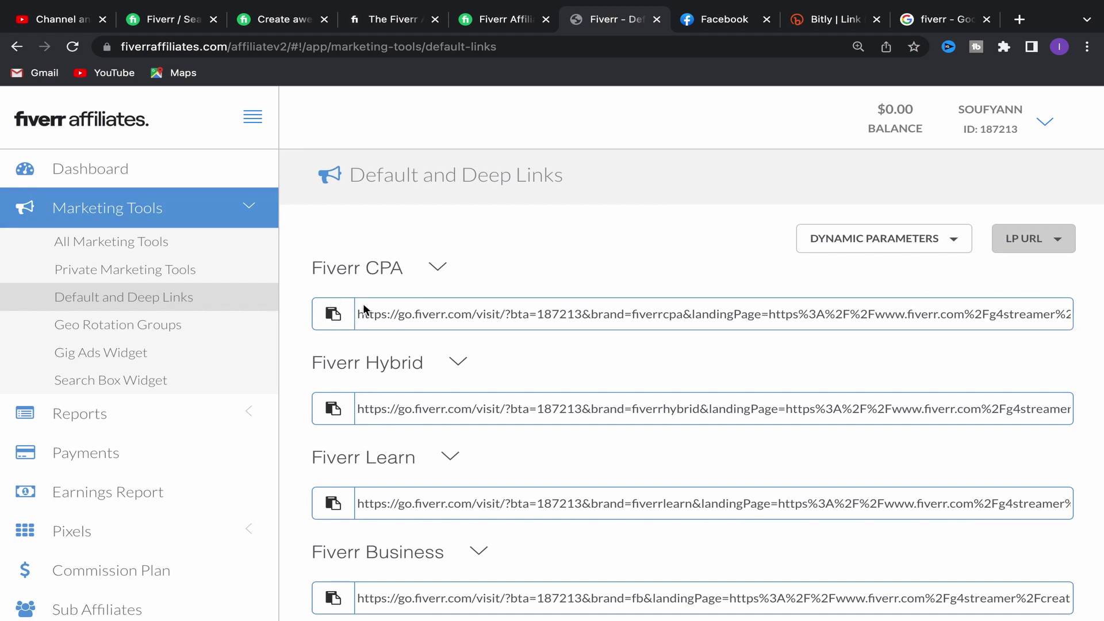
{"action": "left_click", "coordinate": [334, 314]}
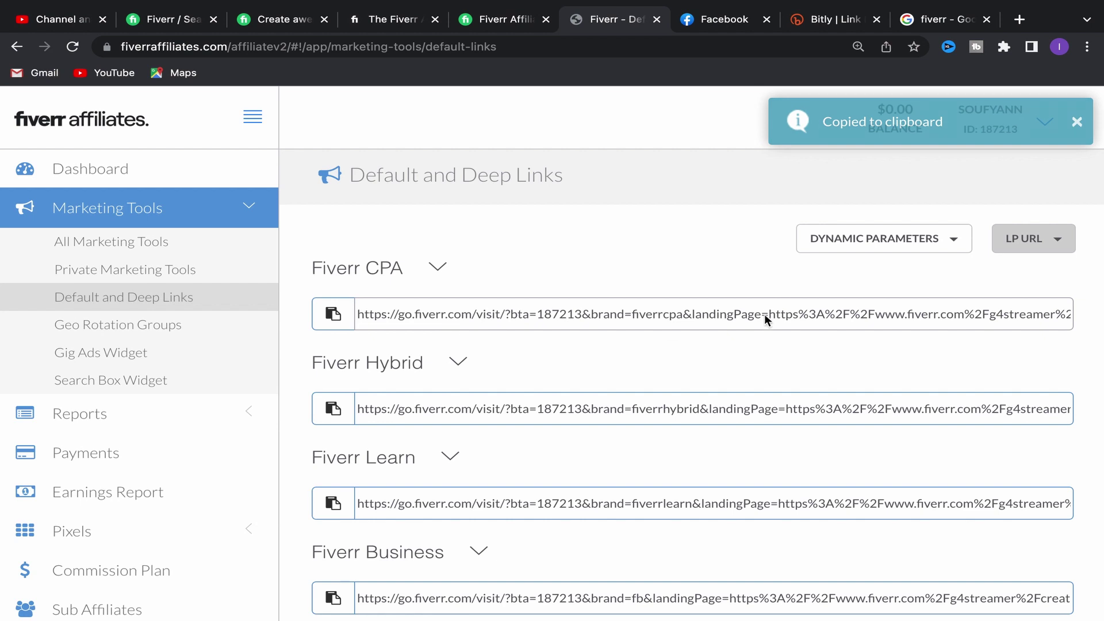
{"action": "left_click", "coordinate": [825, 23]}
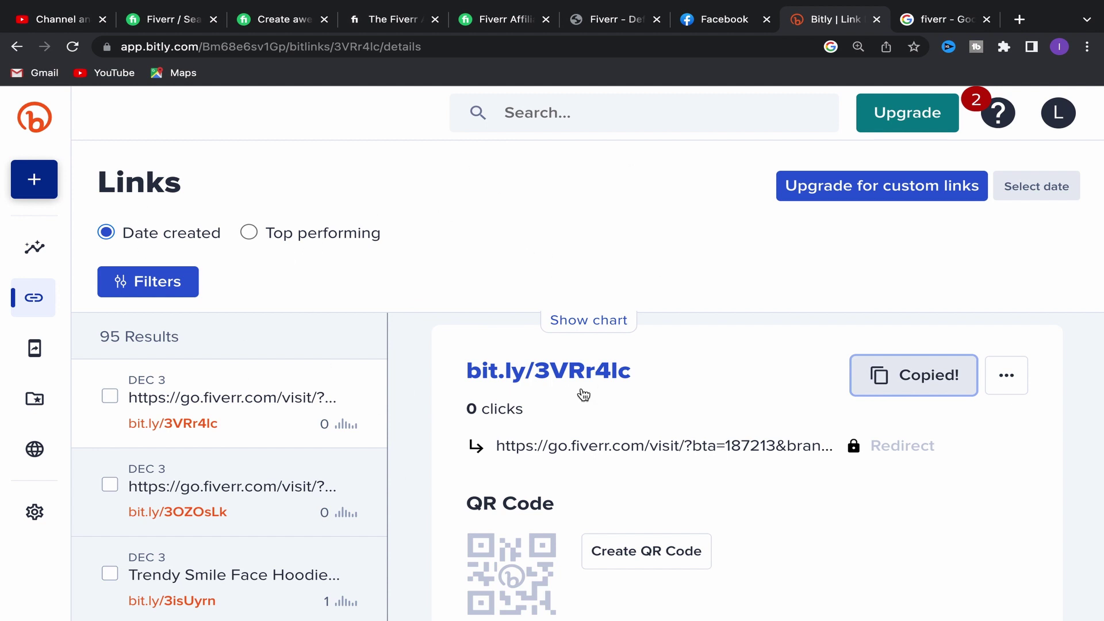
Open Bitly's Create new link form from the + Create menu's Link option.
{"action": "scroll", "coordinate": [454, 417], "scroll_direction": "down", "scroll_amount": 10}
{"action": "scroll", "coordinate": [454, 424], "scroll_direction": "up", "scroll_amount": 10}
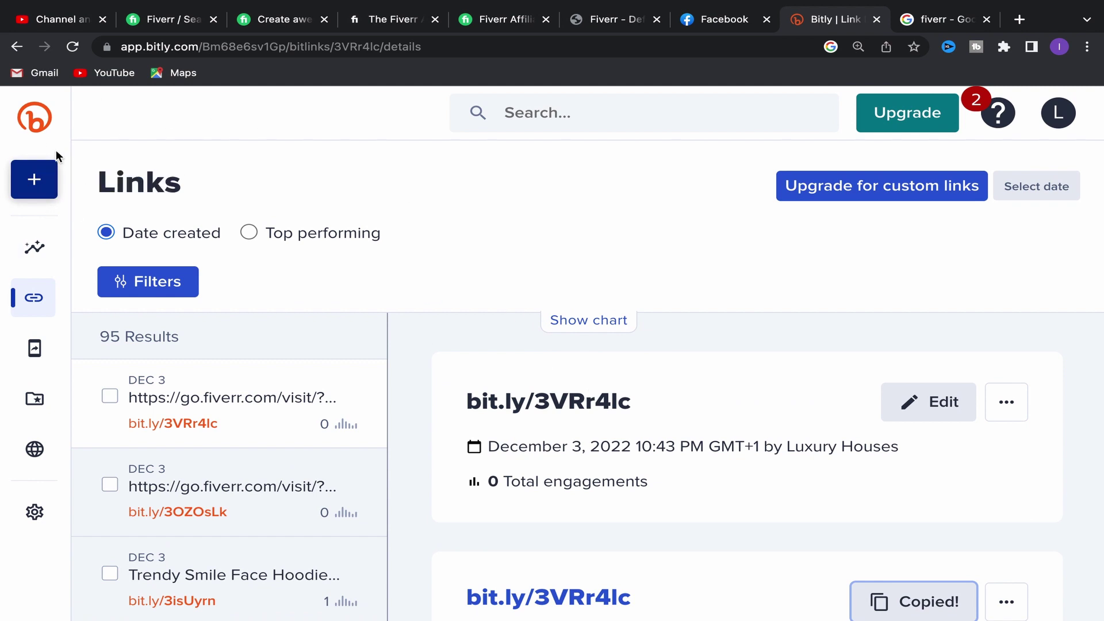
{"action": "left_click", "coordinate": [38, 181]}
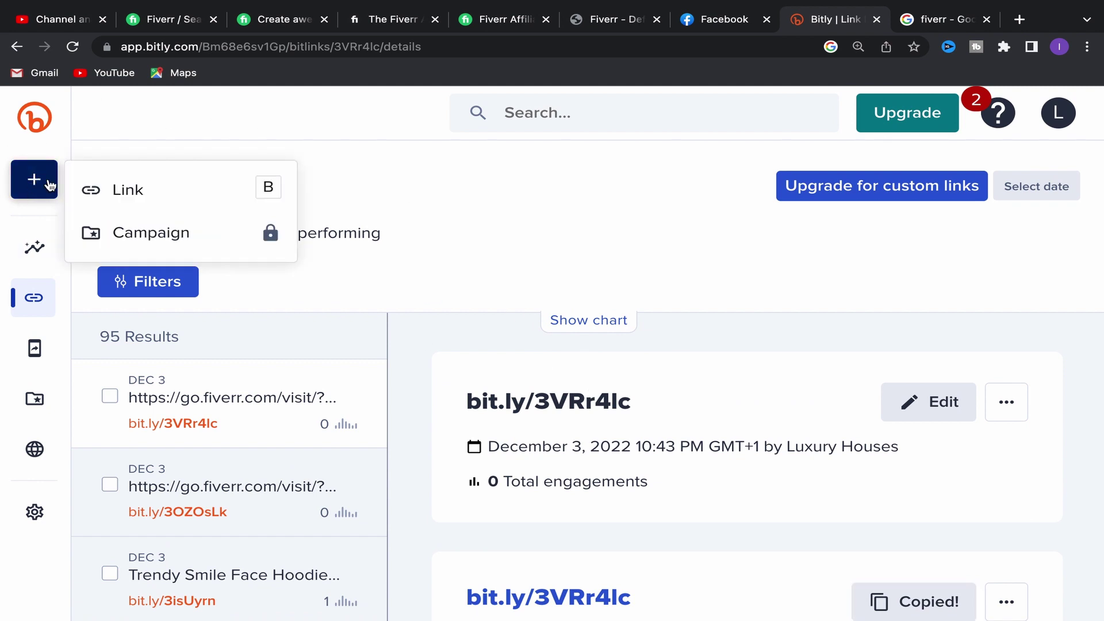
{"action": "left_click", "coordinate": [155, 192]}
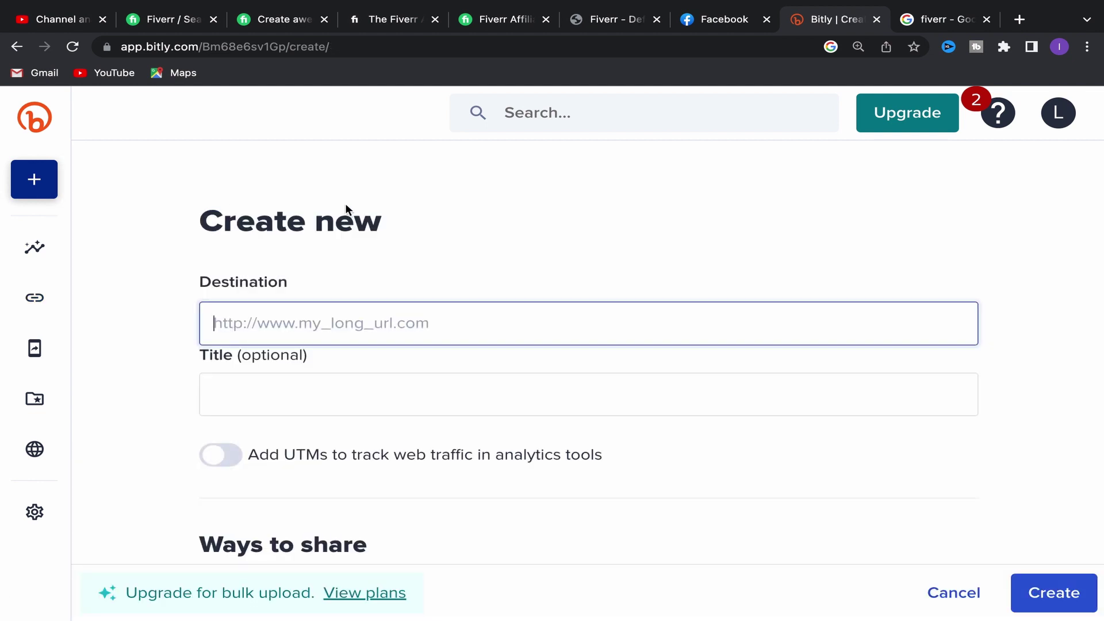
Paste the Fiverr CPA deep link as the destination and create the short link.
{"action": "right_click", "coordinate": [243, 324]}
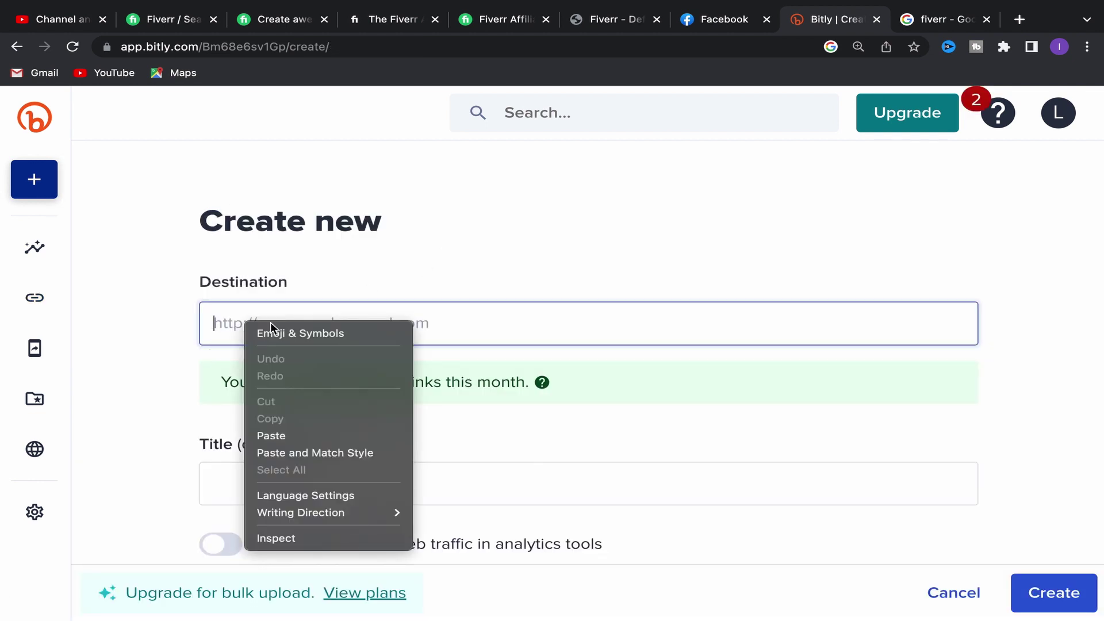
{"action": "left_click", "coordinate": [294, 440]}
{"action": "key", "text": "ctrl+v"}
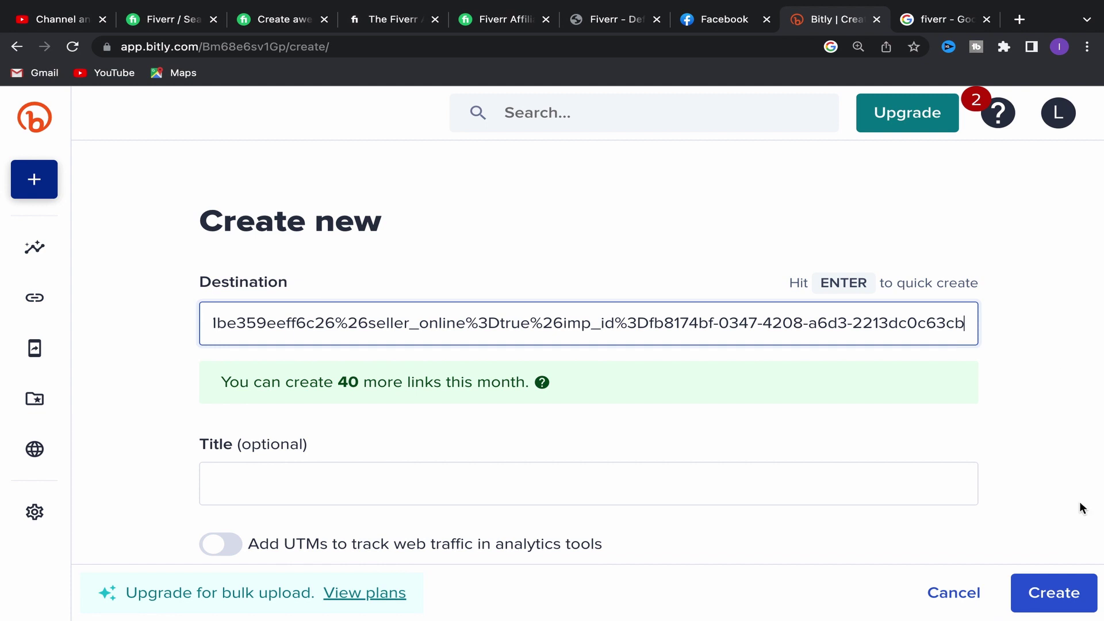
{"action": "left_click", "coordinate": [1076, 599]}
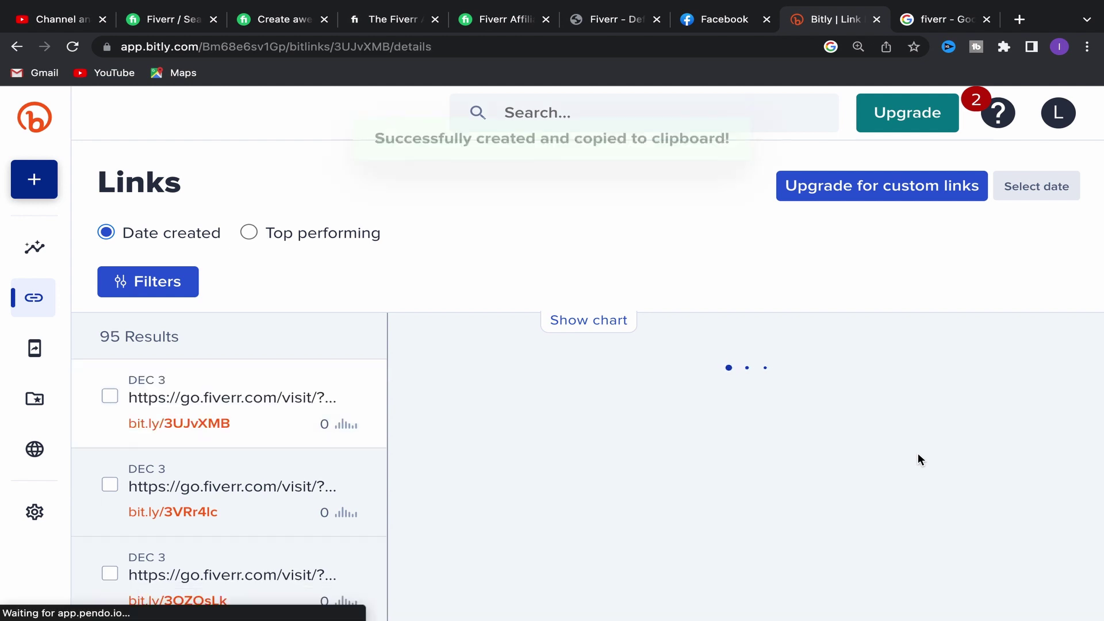
Copy the new bit.ly/3UJvXMB short link to the clipboard.
{"action": "scroll", "coordinate": [511, 369], "scroll_direction": "down", "scroll_amount": 3}
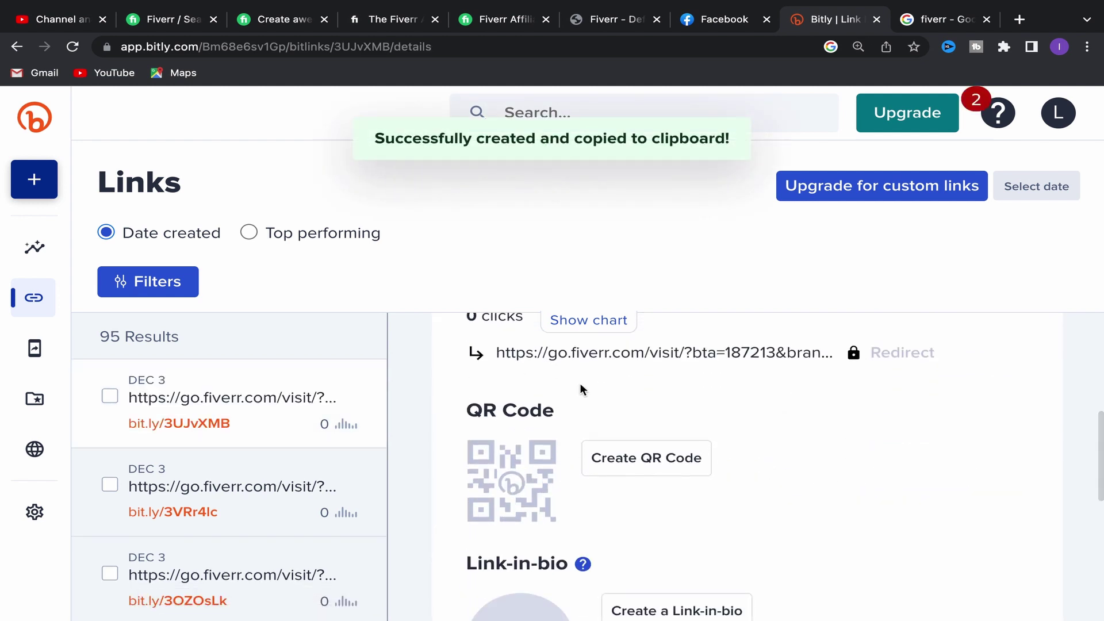
{"action": "scroll", "coordinate": [580, 383], "scroll_direction": "up", "scroll_amount": 1}
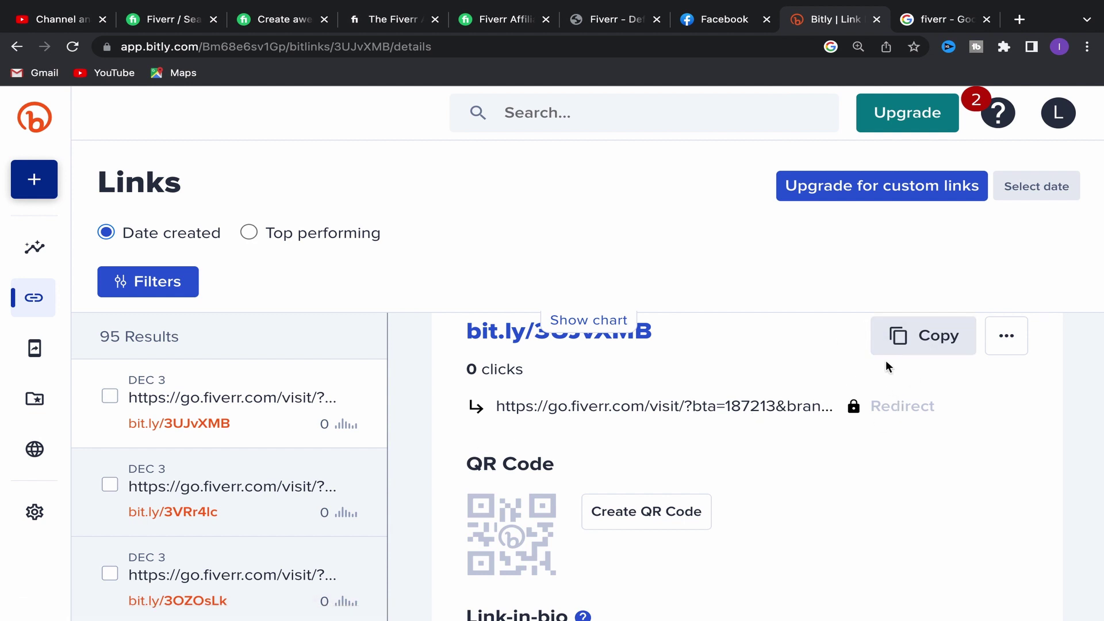
{"action": "left_click", "coordinate": [915, 342]}
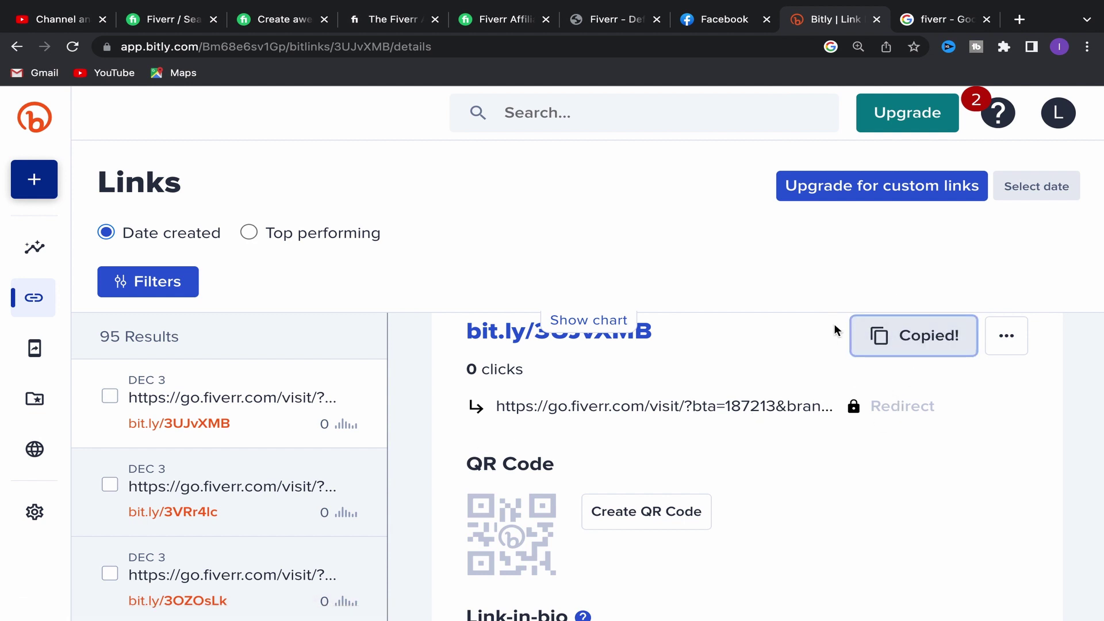